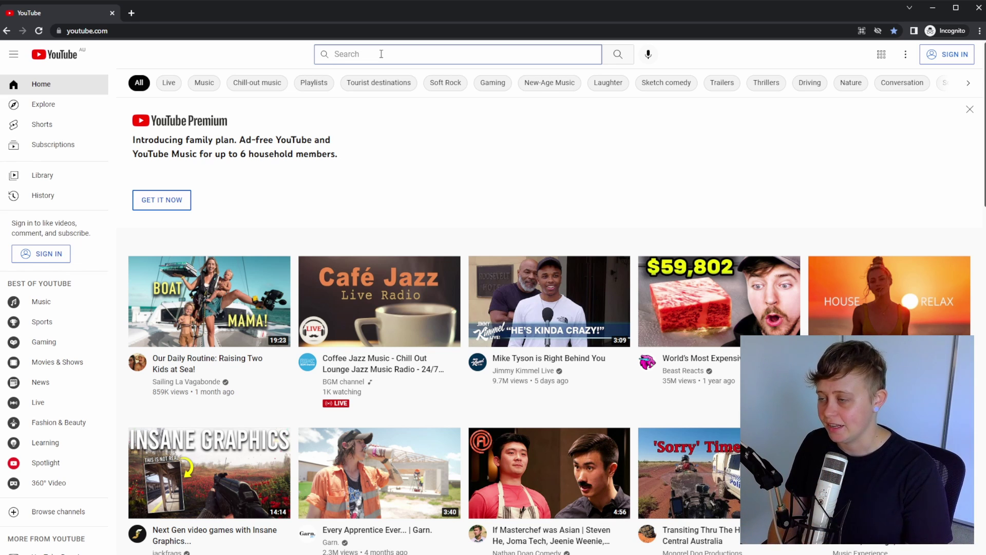
Step: Enter 'calorie counting' in YouTube search, then prefix 'best' to see suggestions like 'app free' and 'diet'
text(calorie counting)
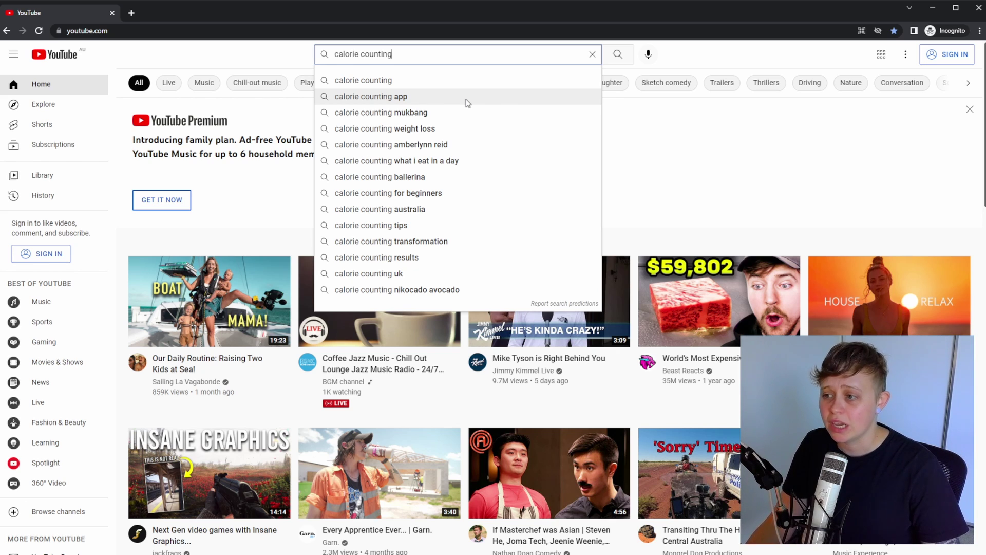
triple_click(412, 54)
click(413, 54)
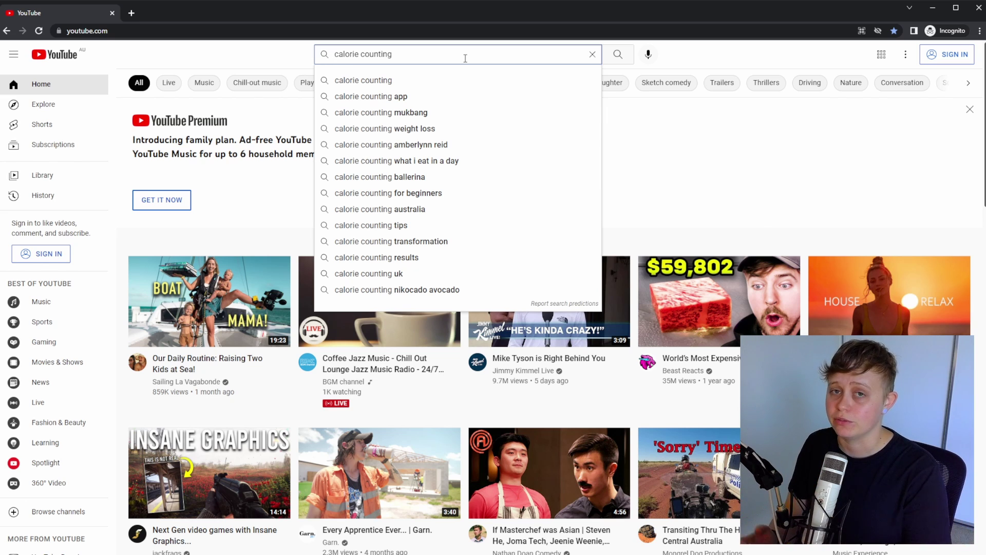
key(Home)
text(best)
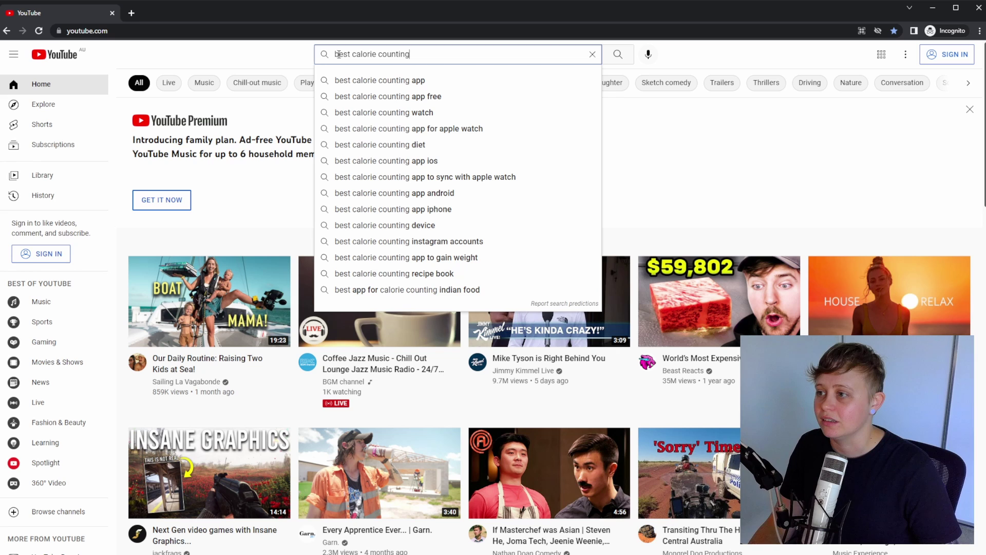
drag(335, 53, 417, 59)
click(417, 60)
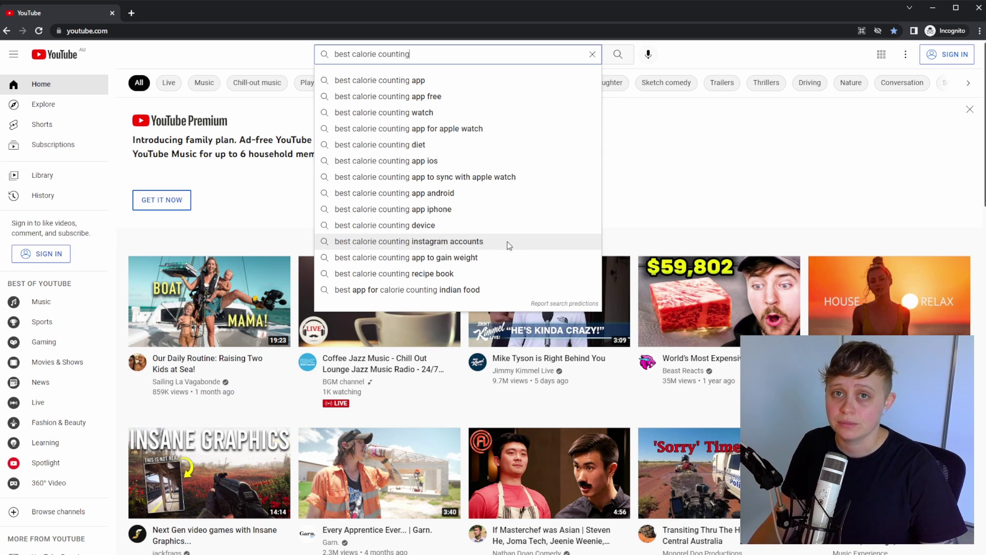
Step: Remove 'best' and run the YouTube search for 'calorie counting'
double_click(343, 54)
key(BackSpace)
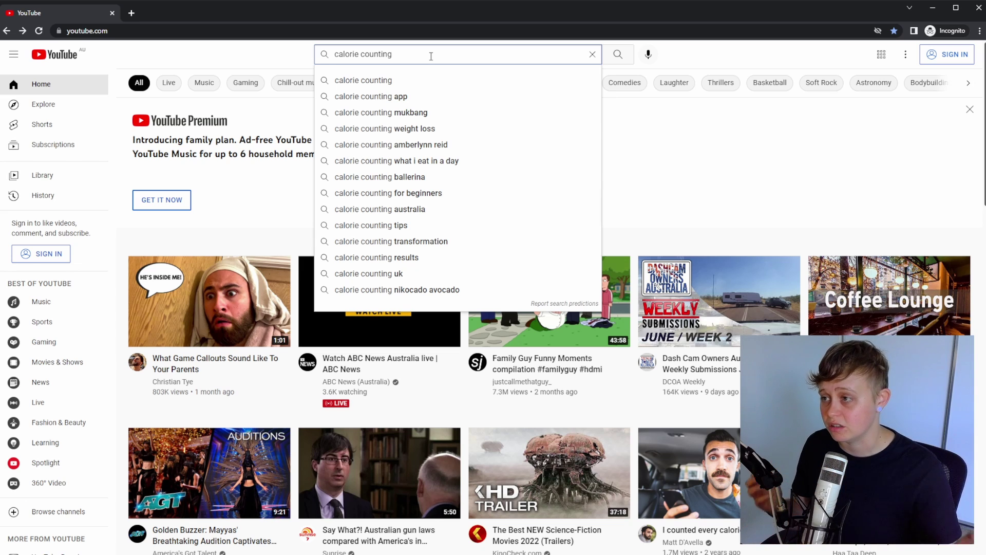
key(Return)
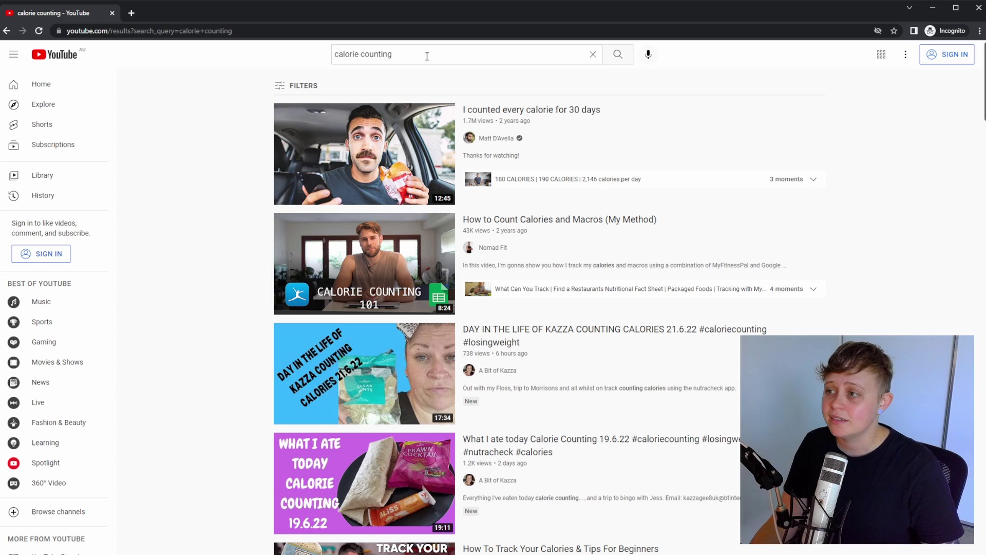
drag(393, 55, 329, 55)
key(ctrl+c)
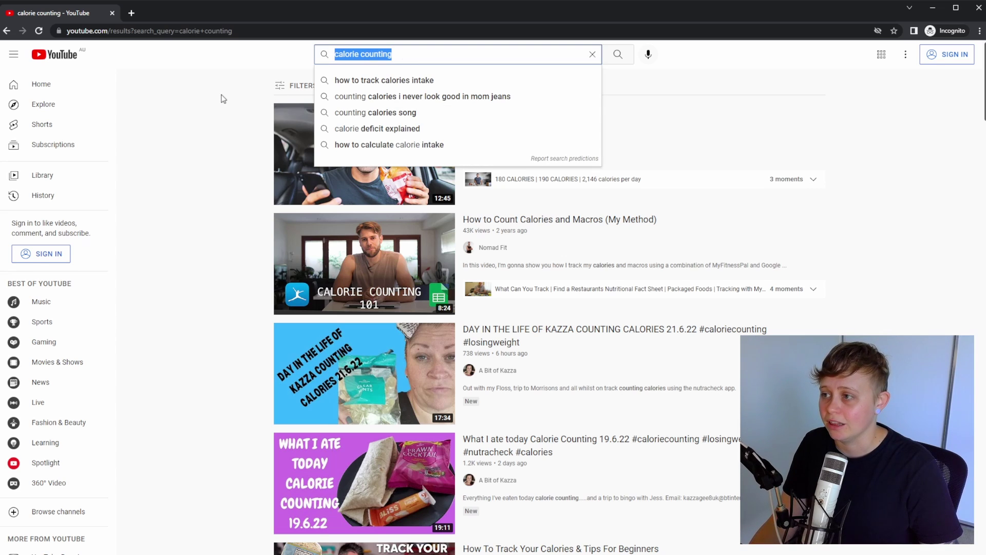
click(226, 97)
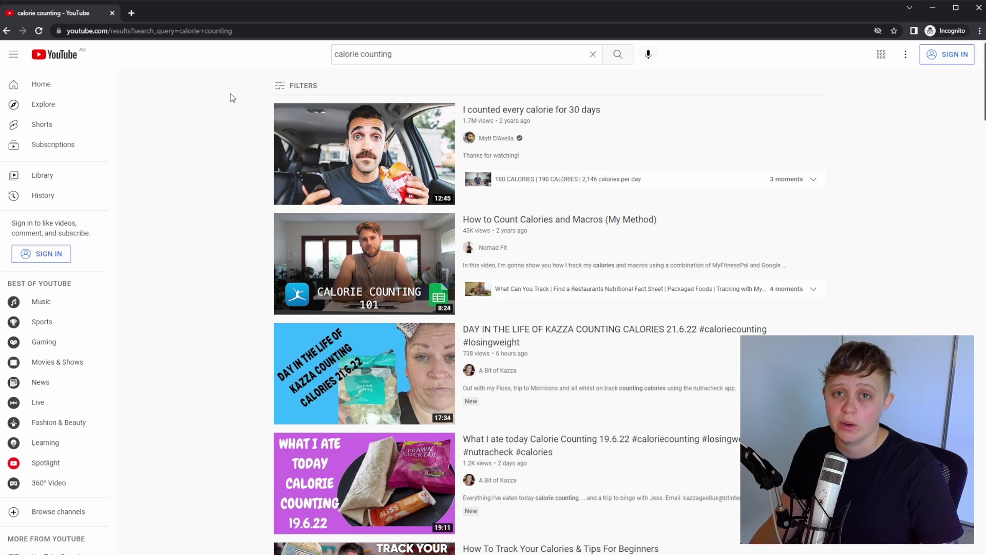
Step: Browse the calorie counting results and bring the search suggestions back up
mouse_move(469, 106)
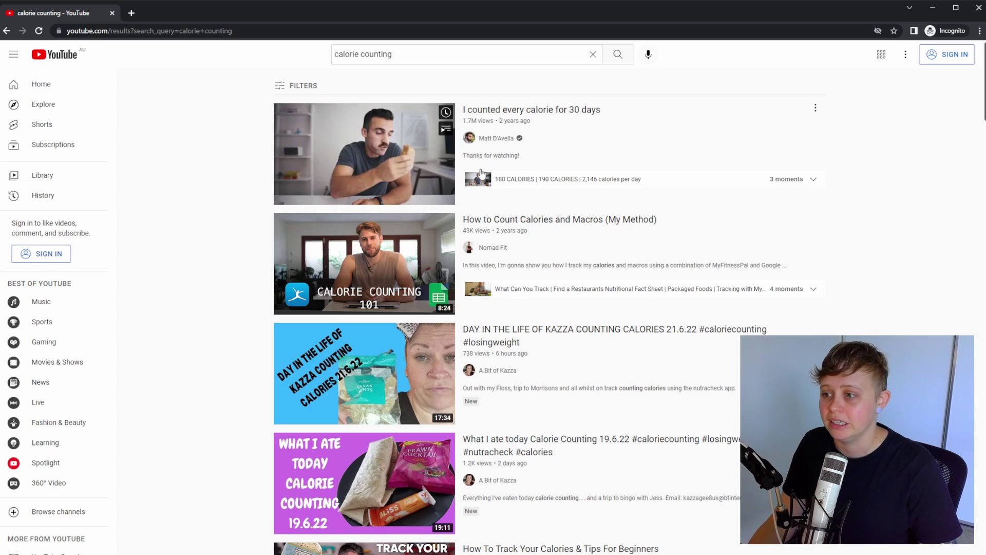
mouse_move(477, 223)
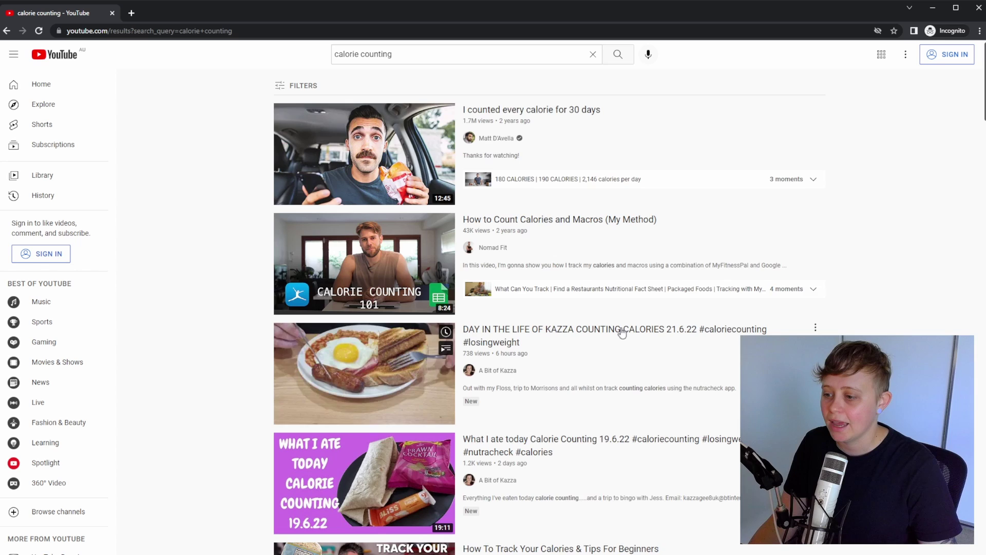
scroll(616, 334, down, 2)
mouse_move(539, 349)
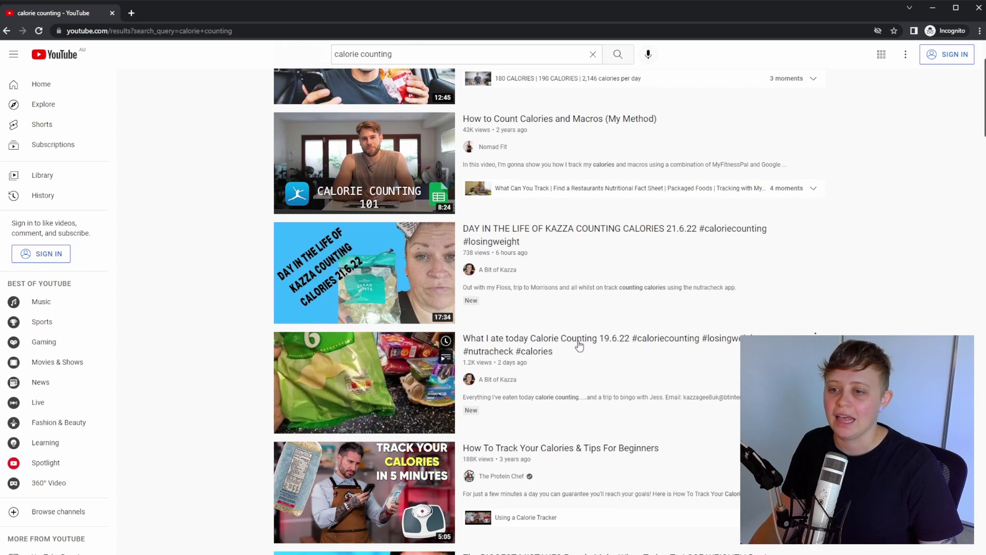
mouse_move(562, 455)
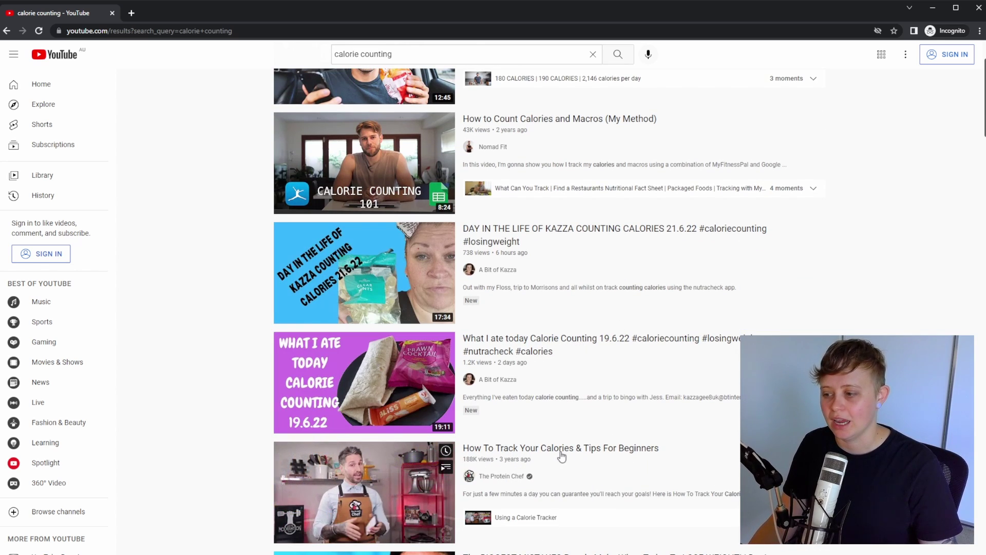
scroll(561, 456, up, 2)
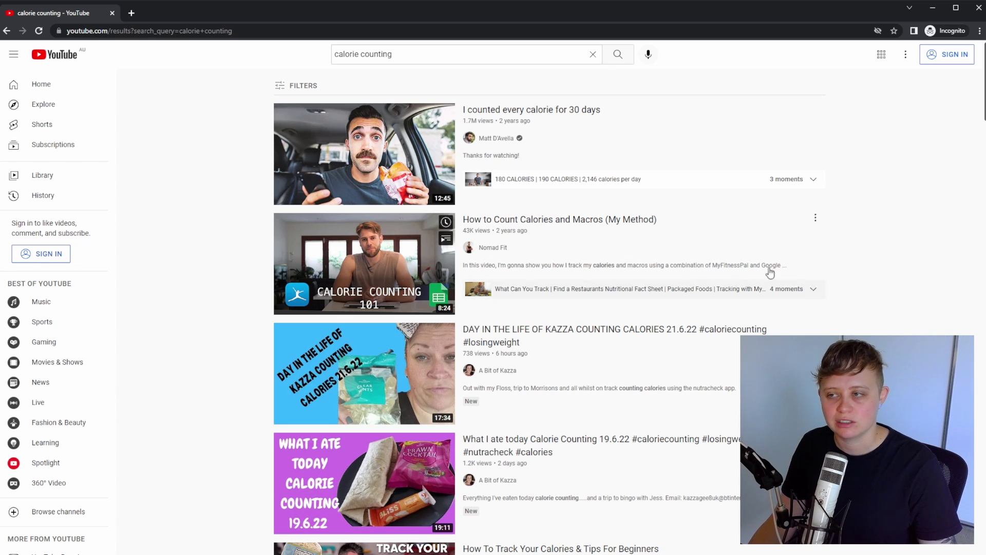
click(412, 52)
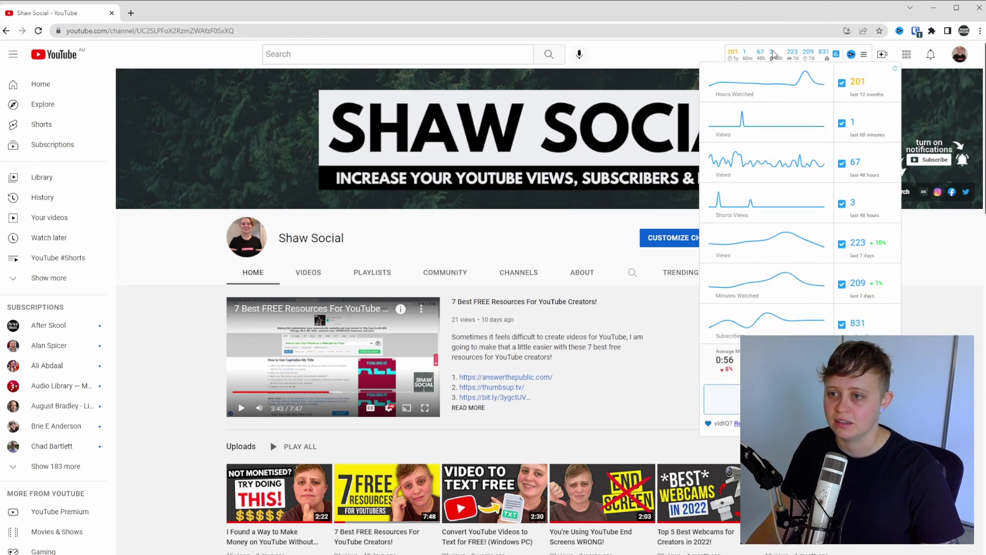
Step: Open the vidIQ menu in the YouTube header to list Daily Ideas, Competitors and Keyword Inspector
click(866, 59)
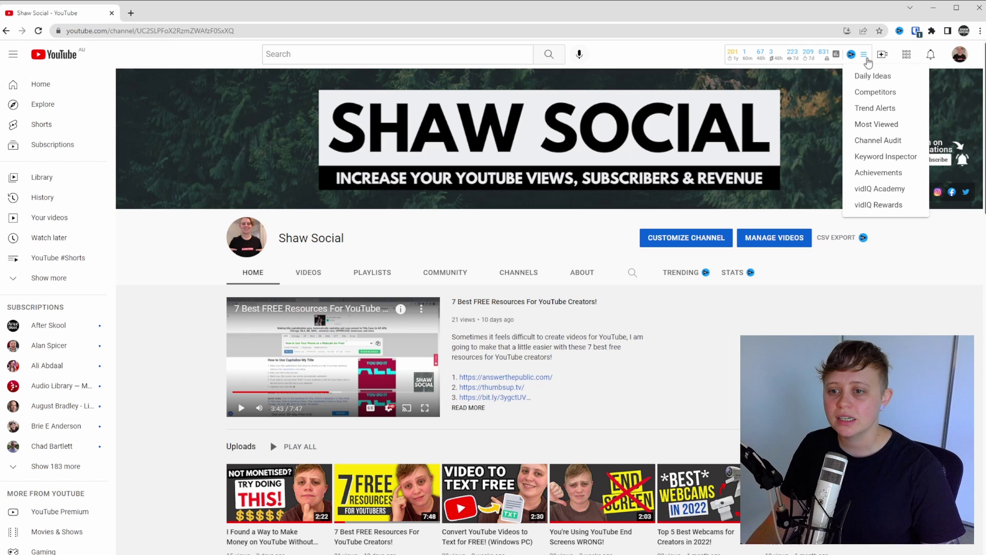
Step: Look up 'calorie counting' in Keyword Inspector: 13,706 volume, Medium competition, overall score 48
click(885, 156)
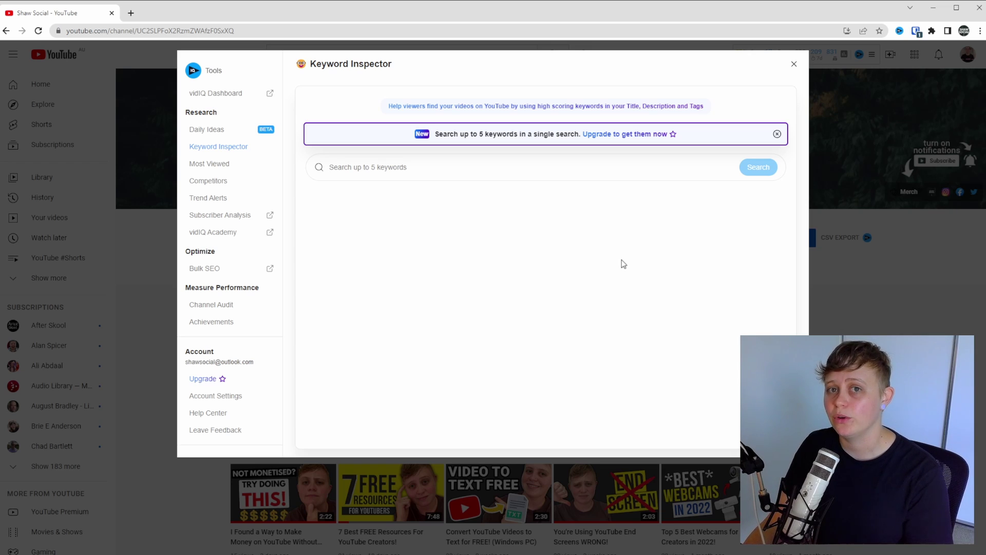
key(ctrl+v)
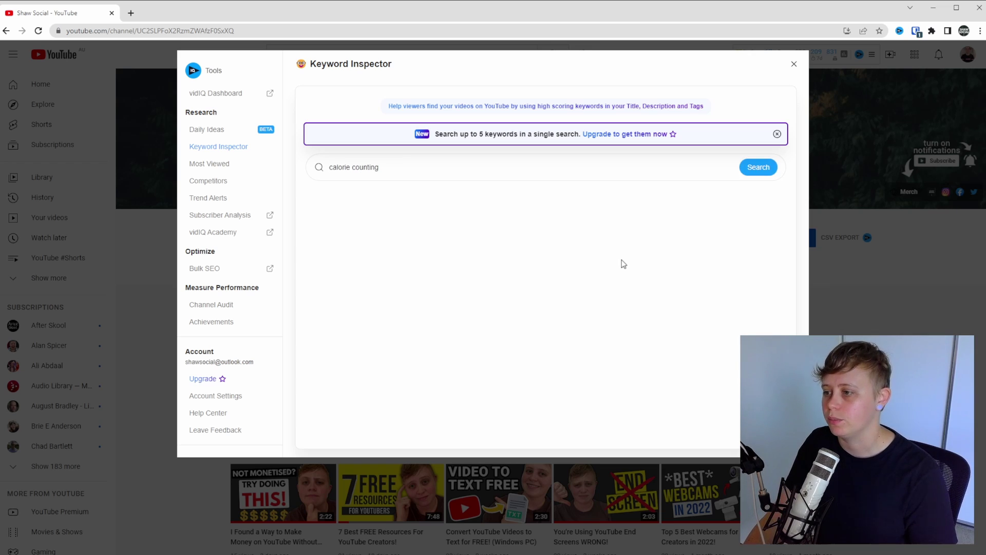
key(Return)
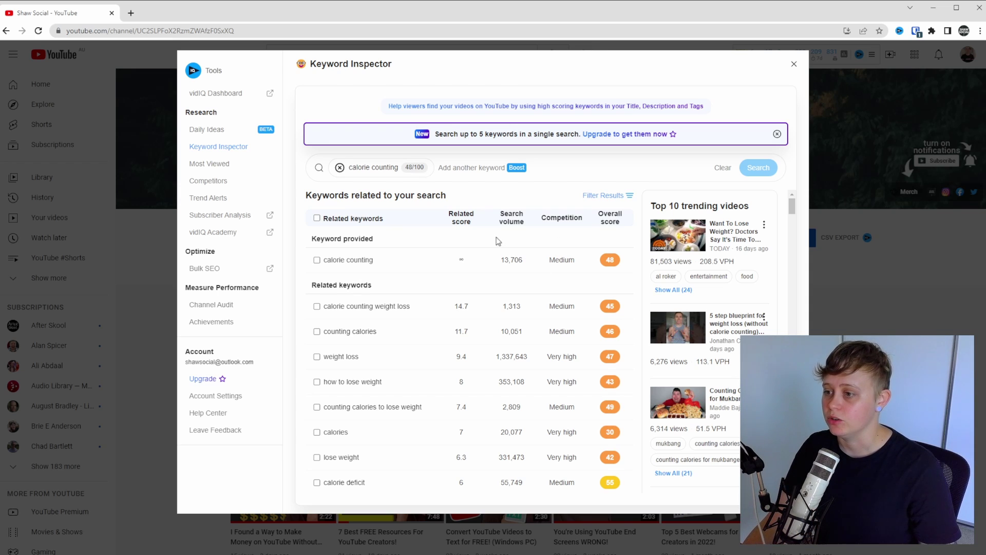
mouse_move(467, 222)
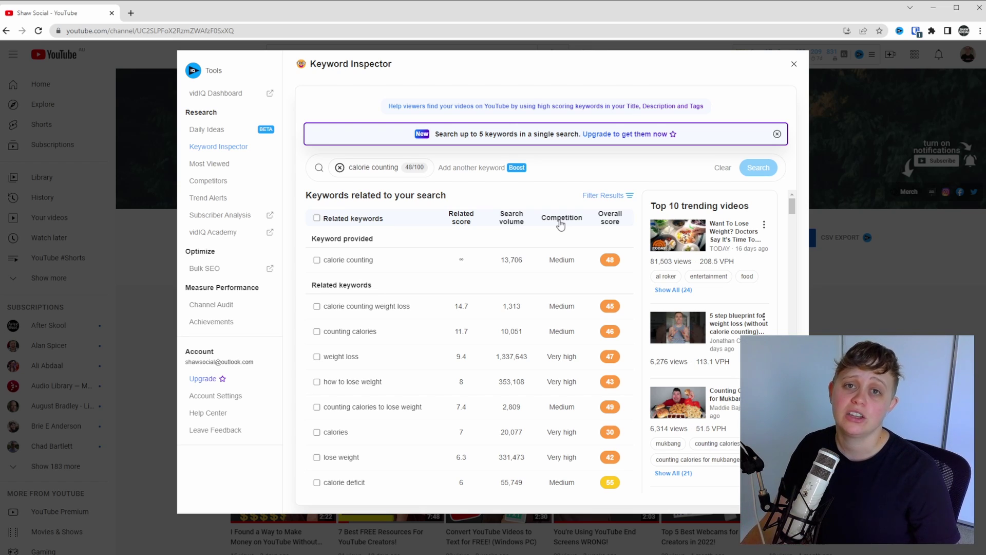
Step: Sort the related keywords by Overall score and scroll through the ranked list
click(620, 222)
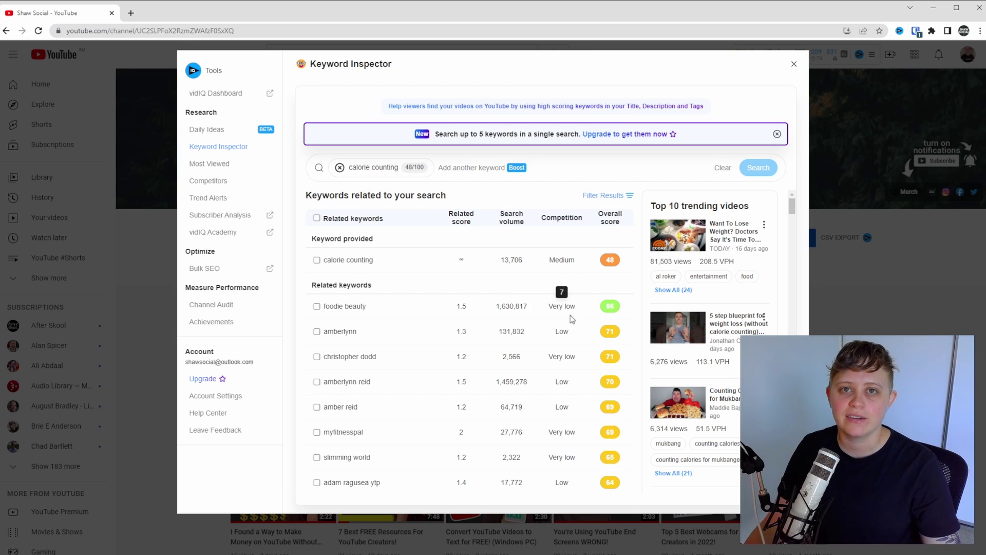
scroll(437, 369, down, 1)
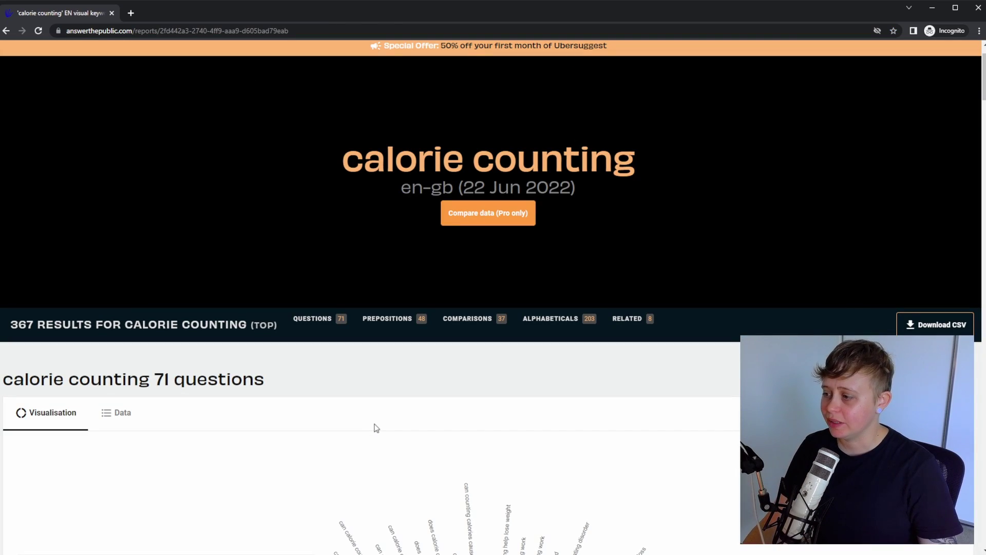
Step: Scroll through the AnswerThePublic 'calorie counting' report to its 71-question wheel
drag(156, 372, 273, 374)
click(283, 374)
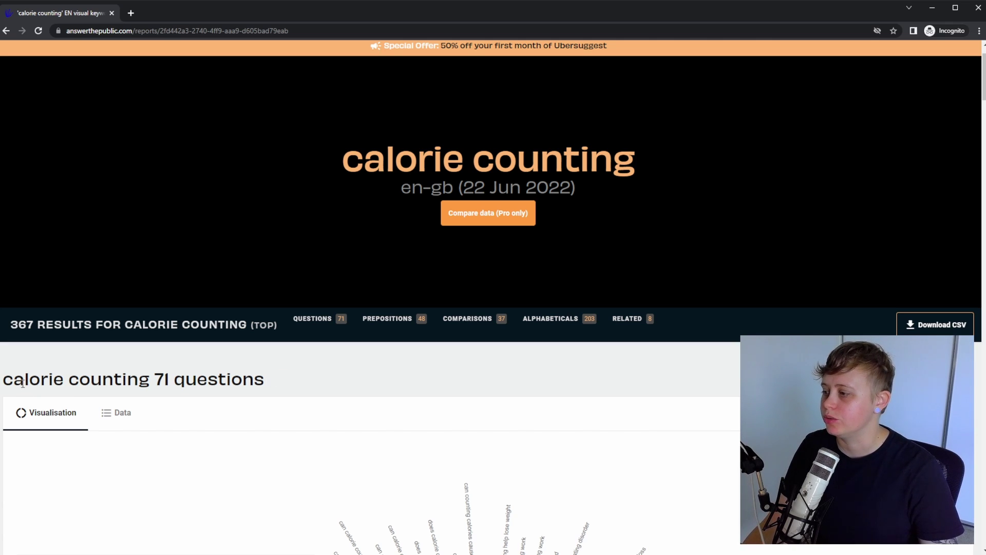
drag(3, 380, 137, 381)
scroll(706, 375, down, 5)
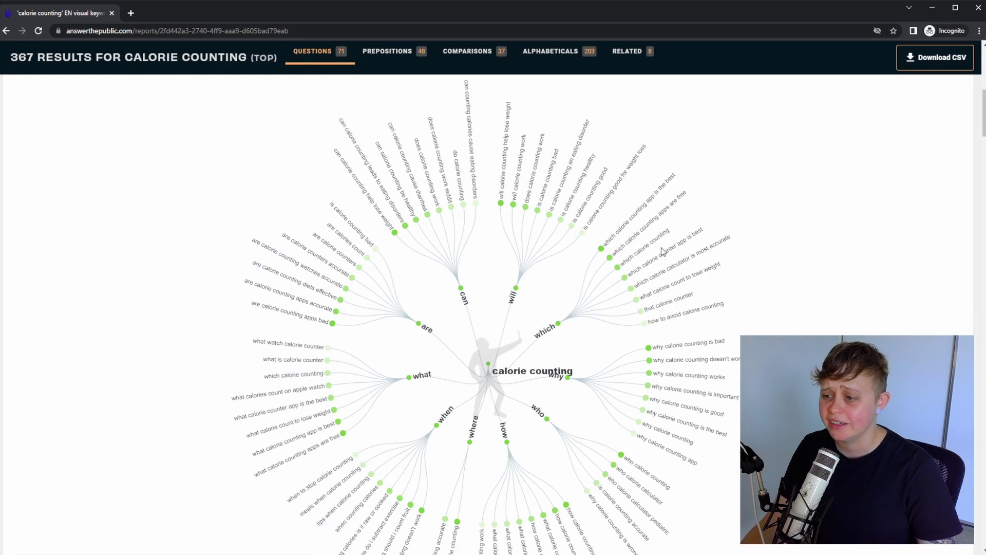
scroll(650, 231, down, 1)
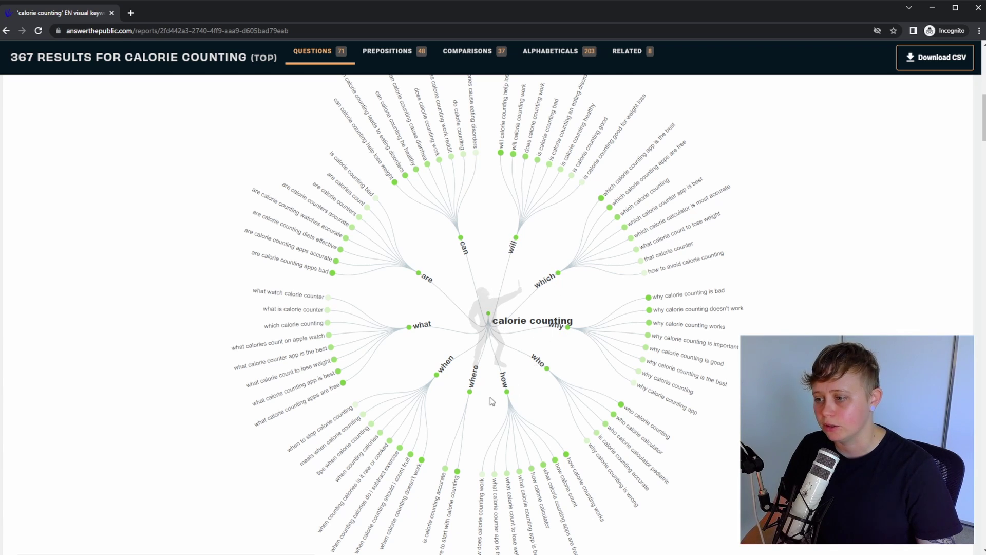
scroll(498, 262, up, 1)
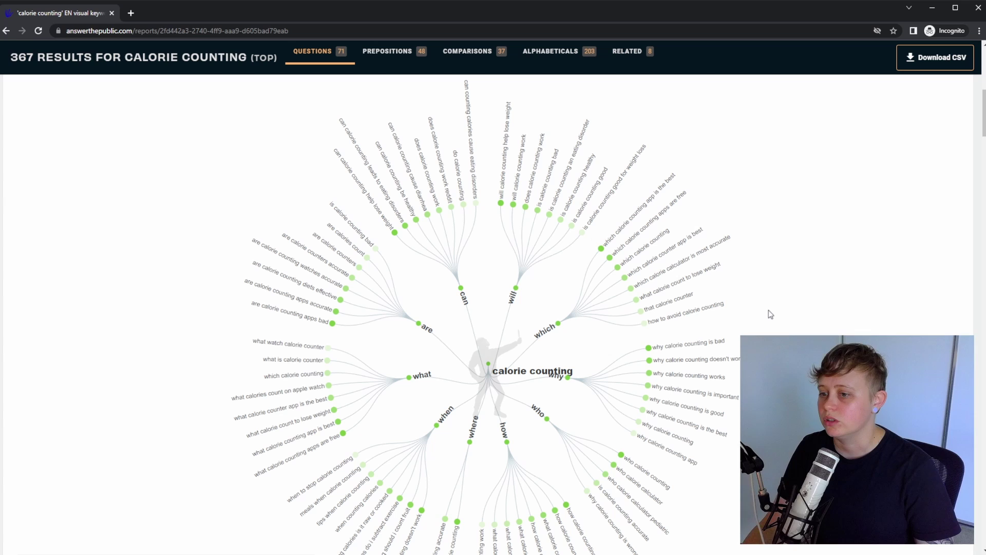
scroll(770, 313, down, 1)
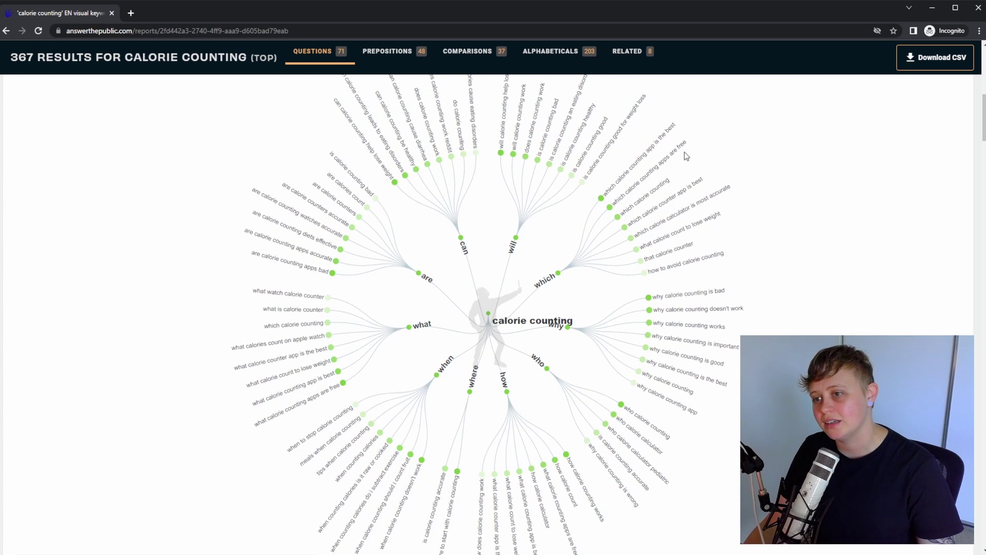
scroll(730, 175, up, 5)
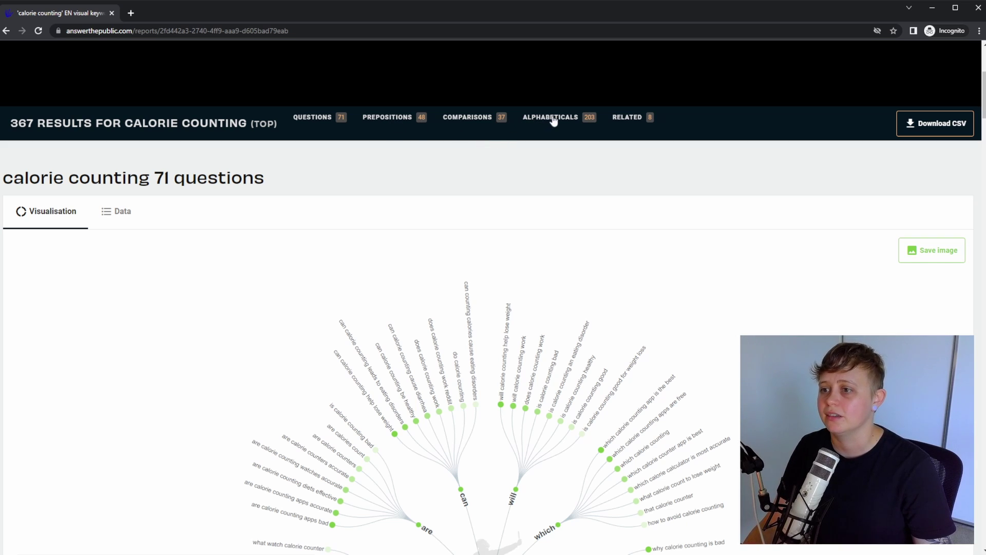
scroll(374, 123, down, 6)
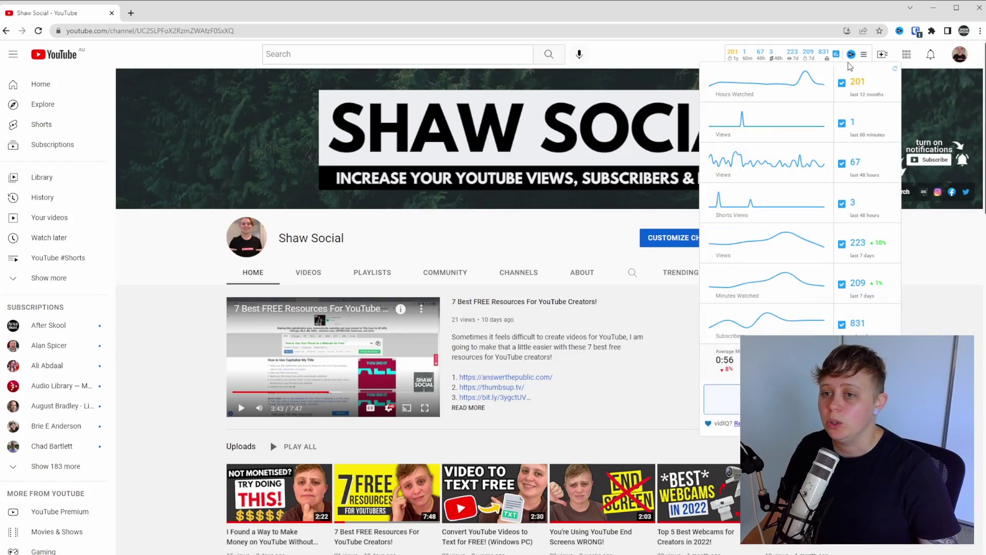
Step: Open Daily Ideas from the vidIQ tools menu
click(864, 56)
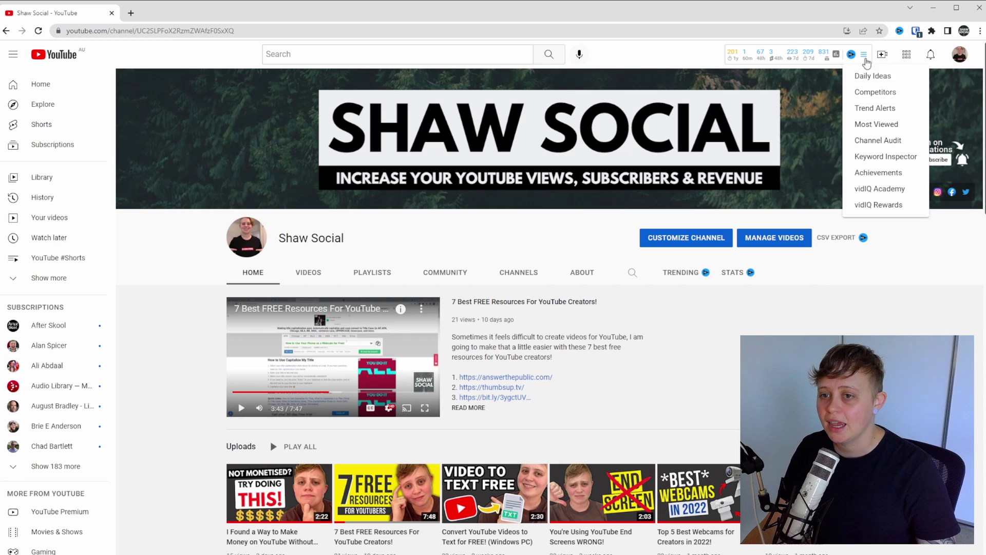
click(906, 77)
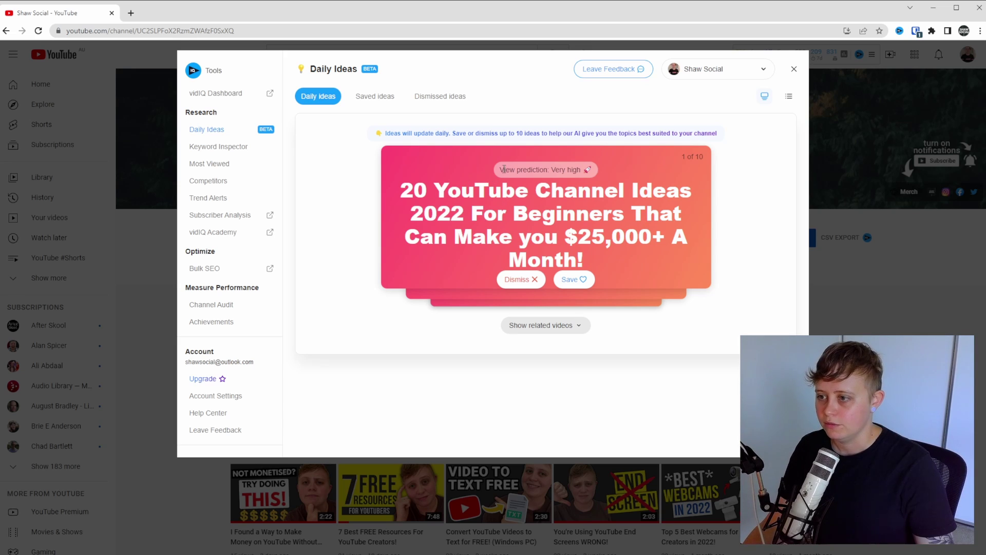
Step: Dismiss the first two daily ideas and reveal related videos for the channel-growth tips idea
drag(501, 169, 589, 171)
click(589, 174)
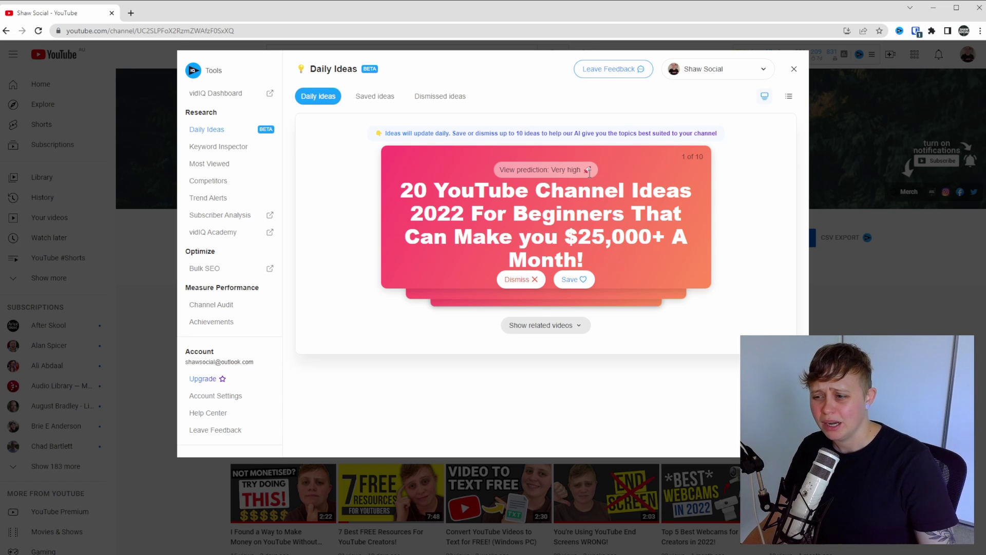
click(534, 281)
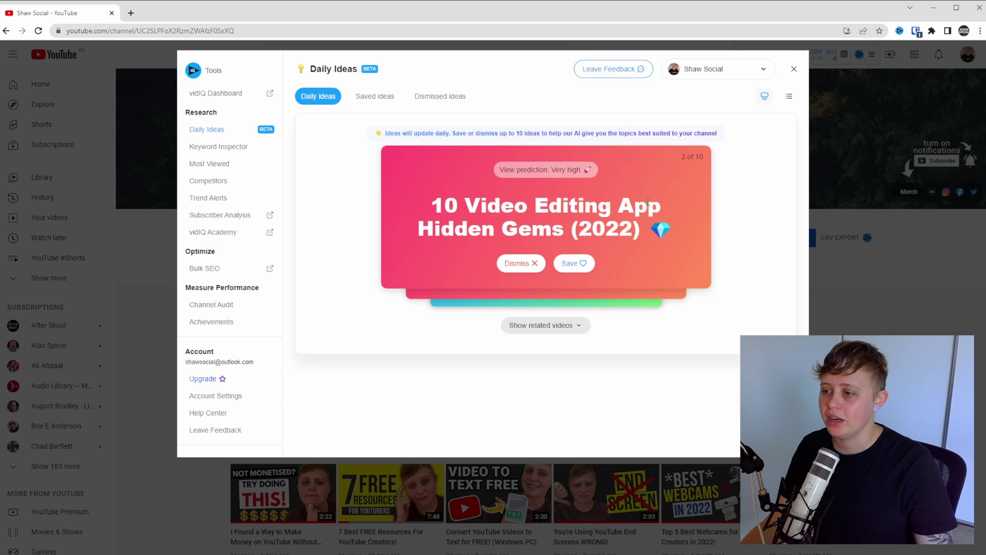
click(525, 264)
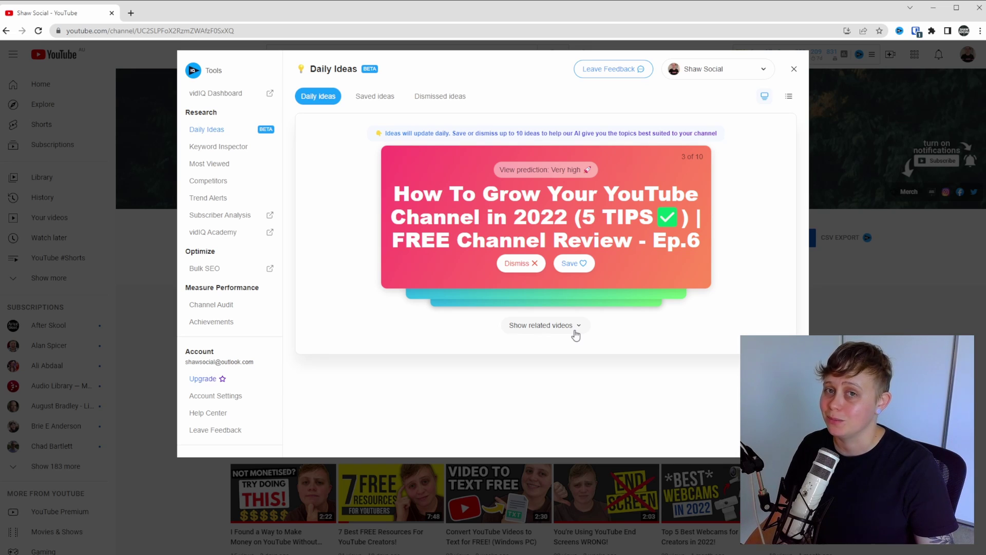
click(575, 333)
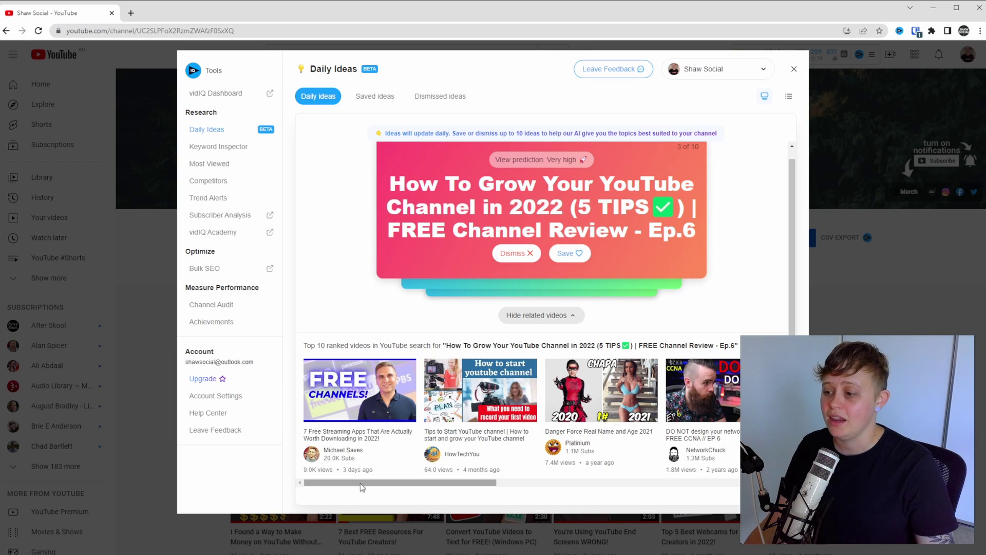
drag(359, 486, 647, 486)
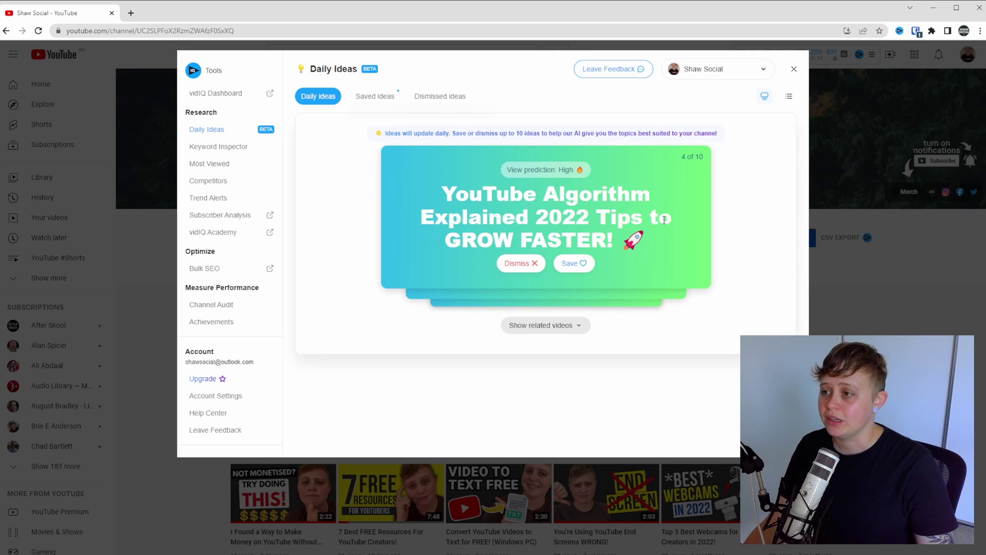
Step: Look through the Saved ideas list, then the Dismissed ideas list
click(391, 98)
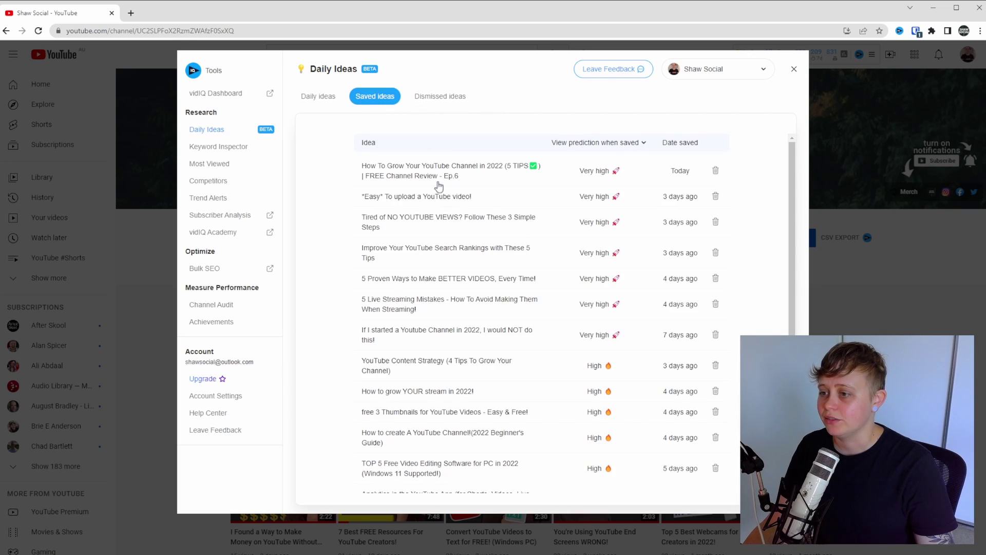
scroll(471, 253, down, 1)
scroll(471, 254, down, 2)
scroll(616, 206, up, 4)
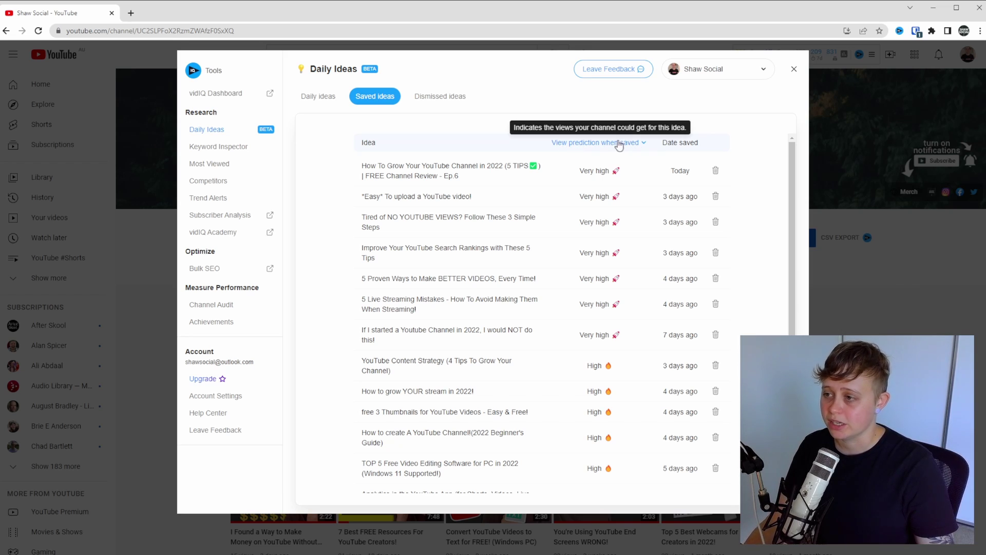
click(446, 97)
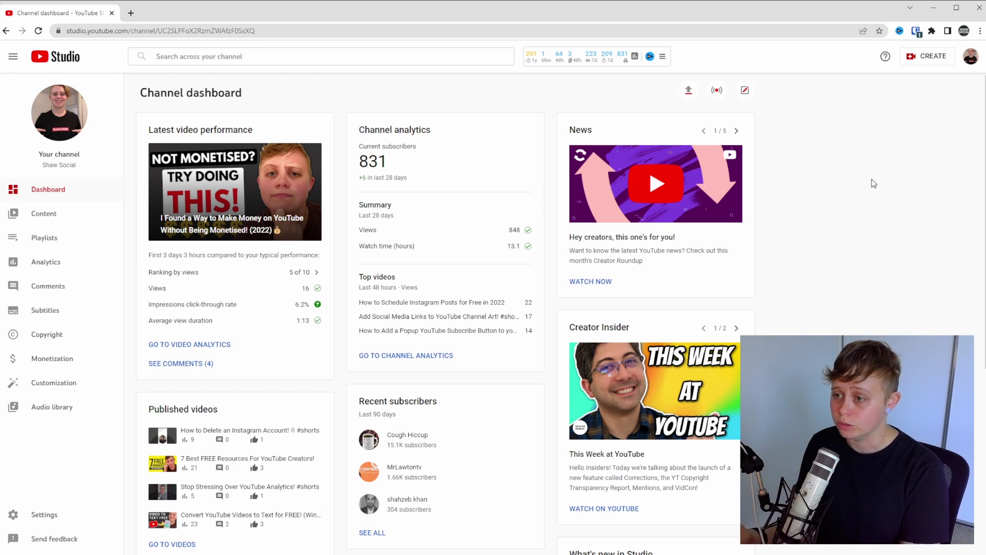
Step: Sort the channel's Content list by date, oldest first, and scroll through the early uploads
click(83, 217)
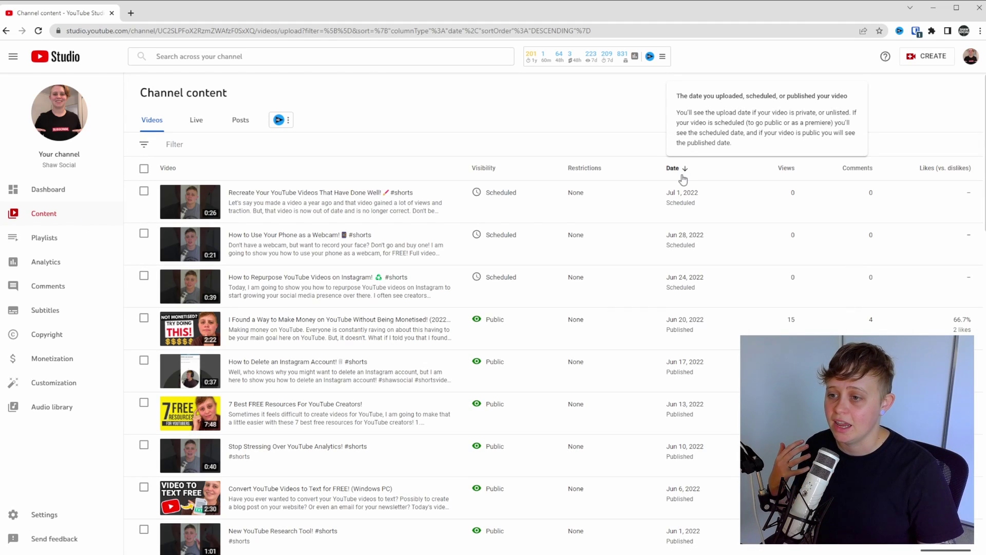
click(683, 168)
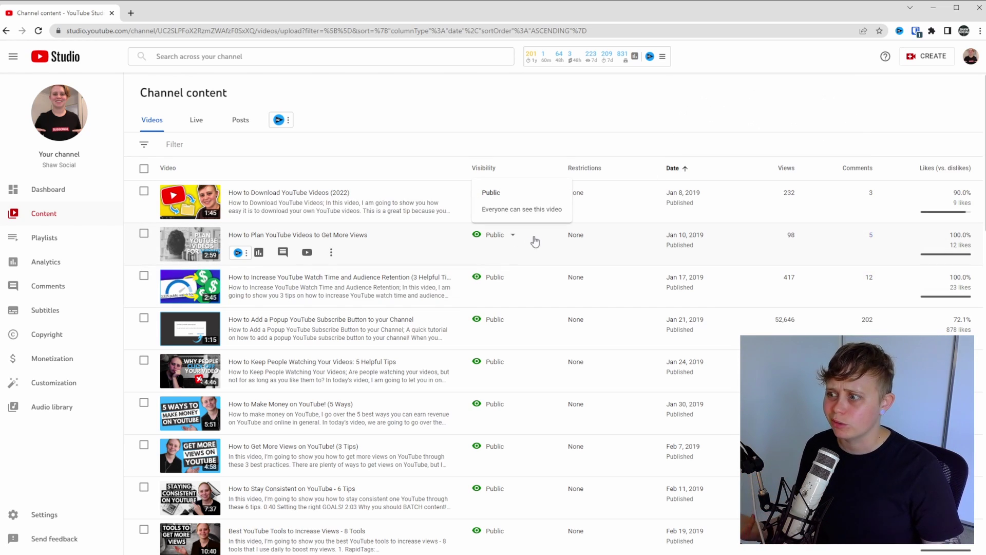
scroll(532, 240, down, 1)
scroll(534, 239, down, 3)
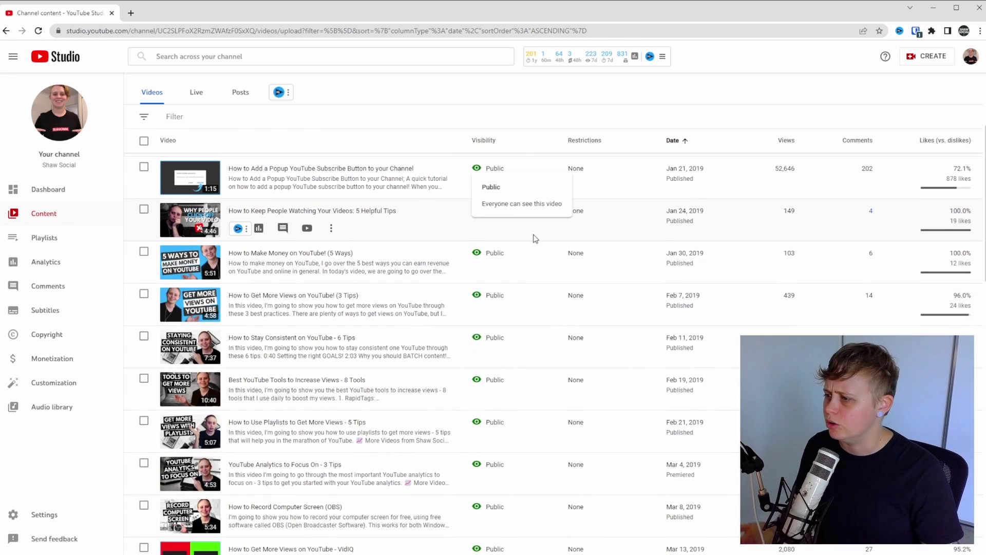
scroll(534, 239, down, 1)
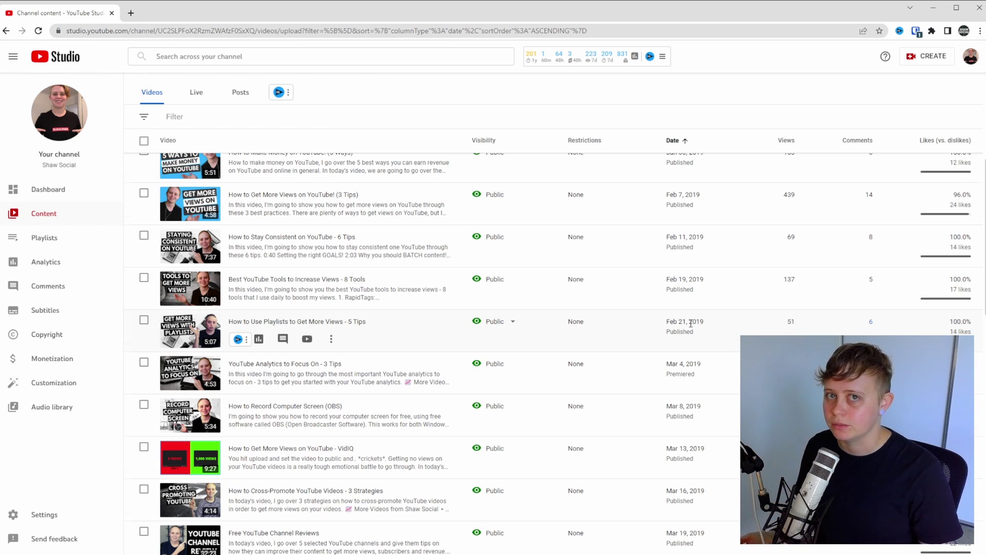
scroll(691, 324, down, 1)
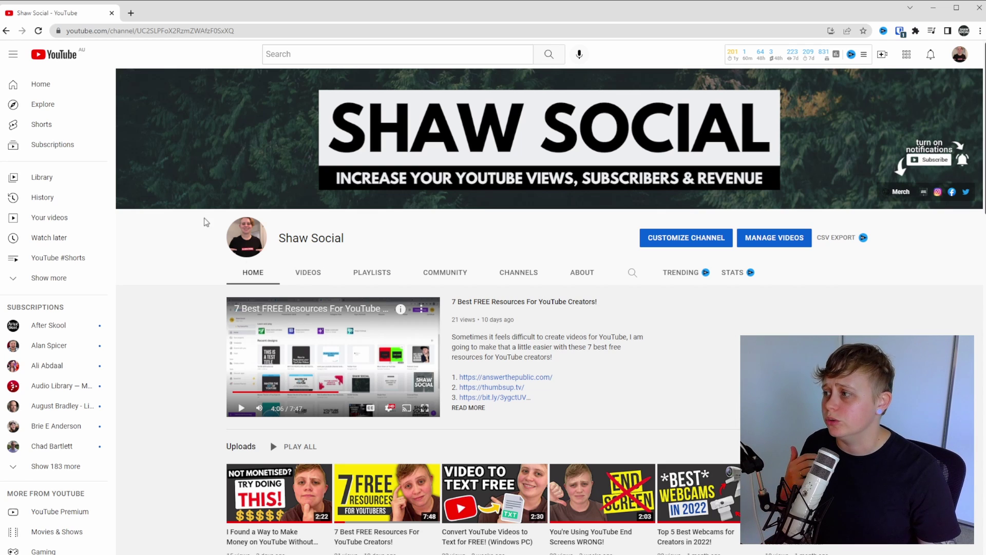
Step: Open the Trending page from Explore, scroll through the trending videos, then return to Explore
click(60, 111)
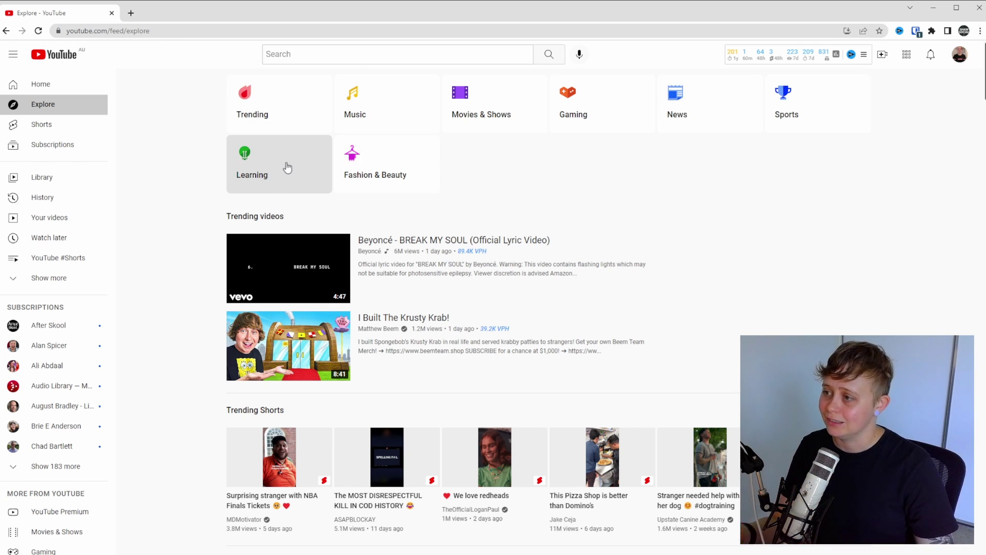
click(280, 122)
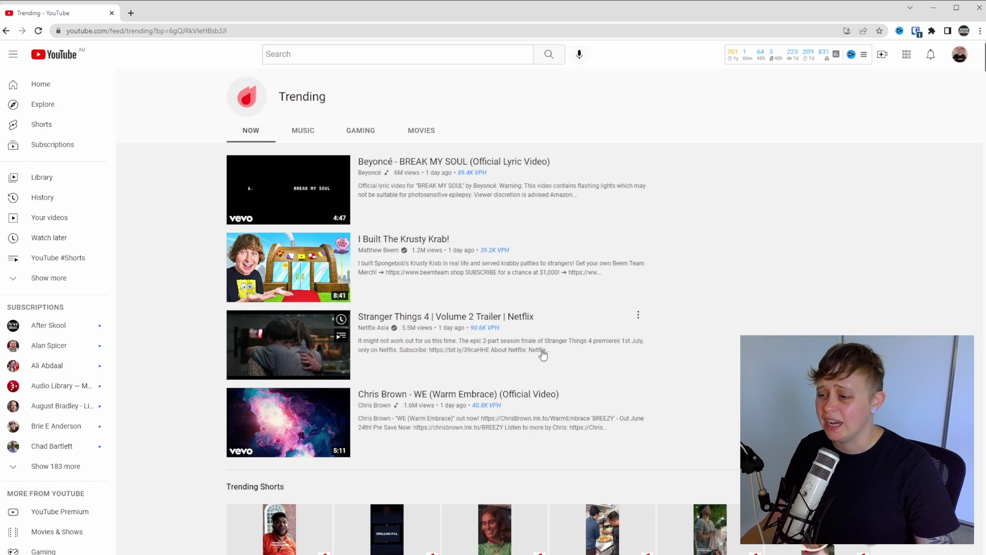
scroll(531, 346, down, 6)
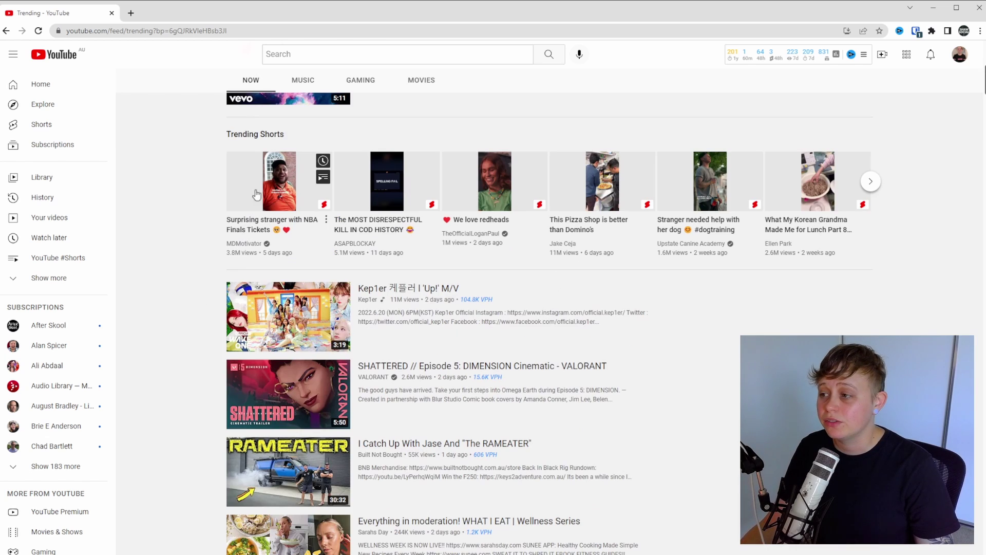
scroll(213, 133, up, 1)
click(51, 105)
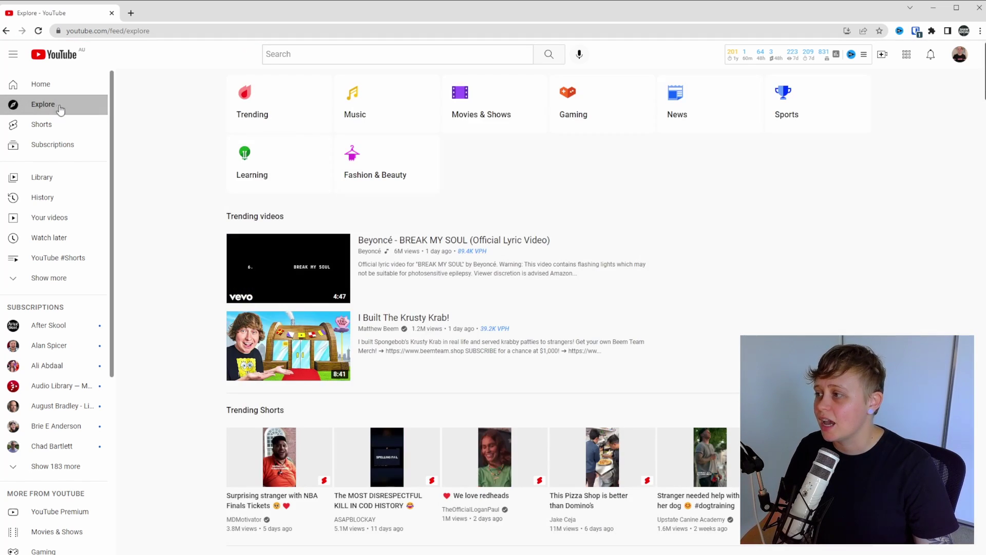
Step: Open the Learning channel from Explore and browse shelves like Mindset For Success and Financial Literacy Basics
click(297, 175)
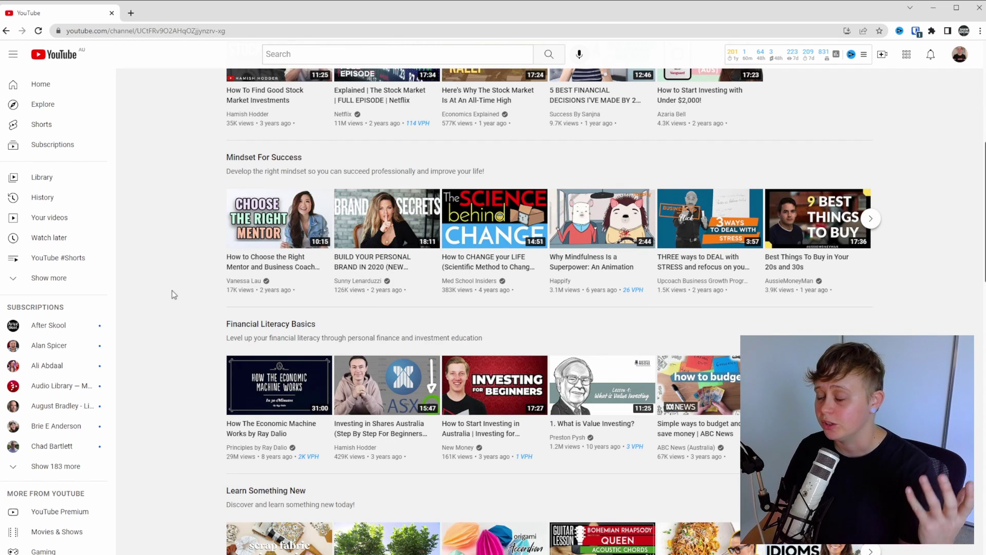
mouse_move(265, 227)
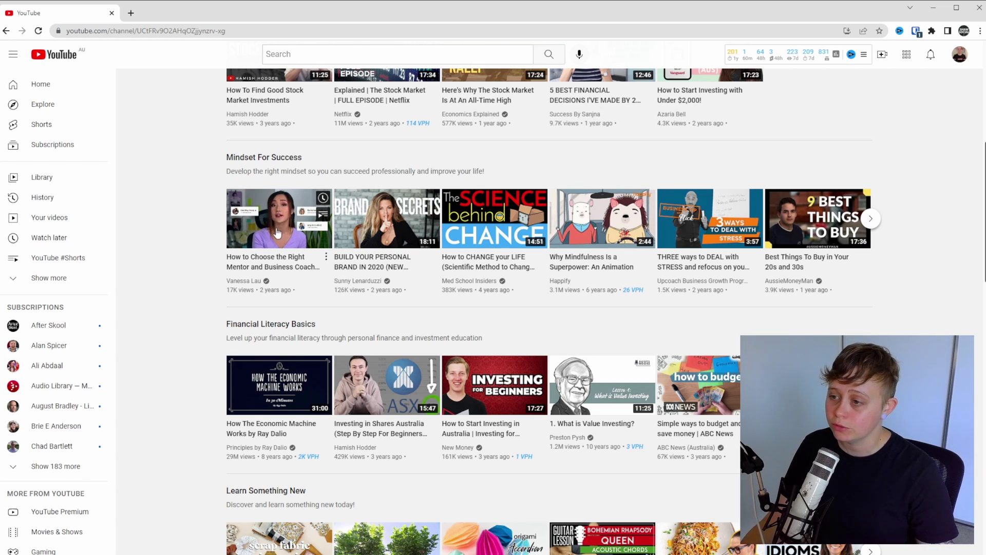
mouse_move(701, 233)
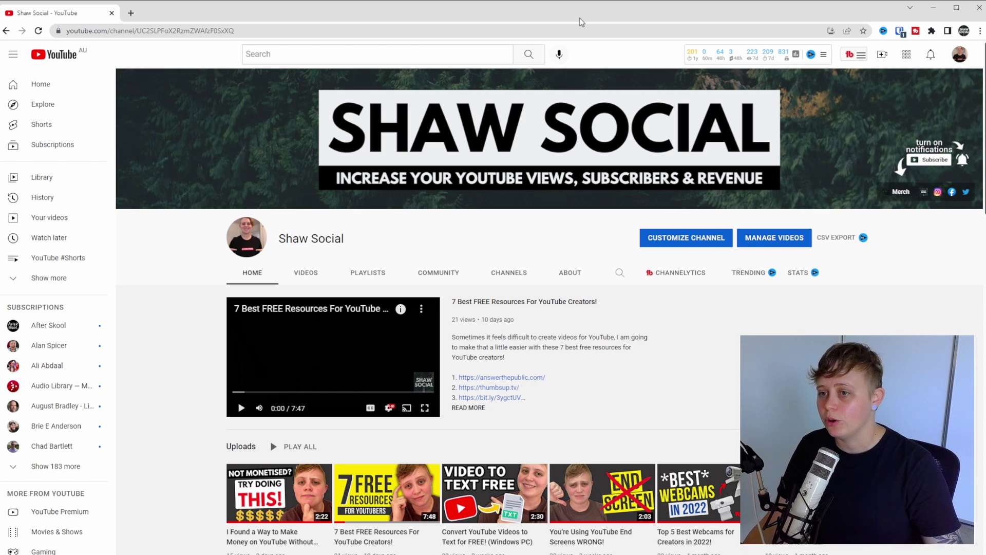
Step: Open TubeBuddy's Keyword Explorer and check the Good 43/100 overall score for 'calorie counting'
click(857, 56)
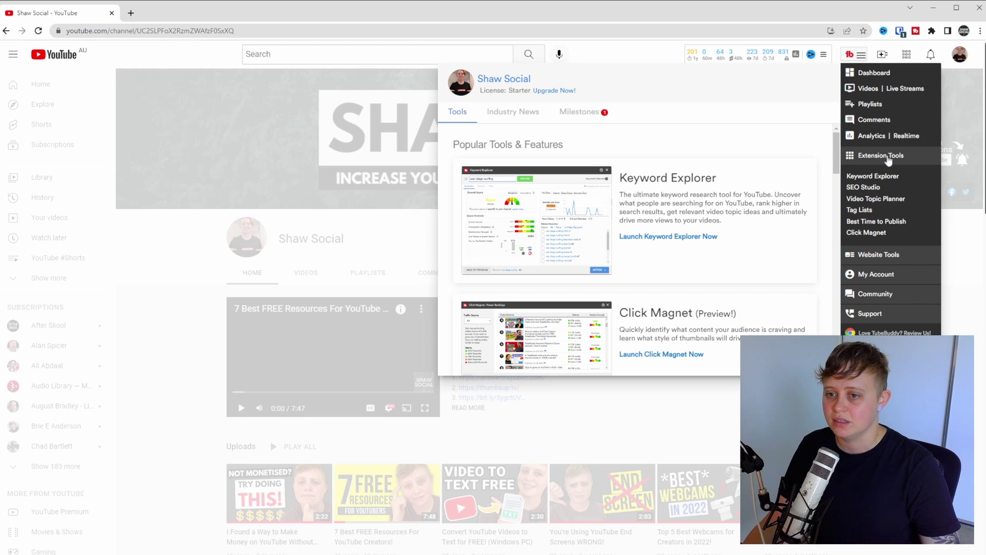
click(882, 176)
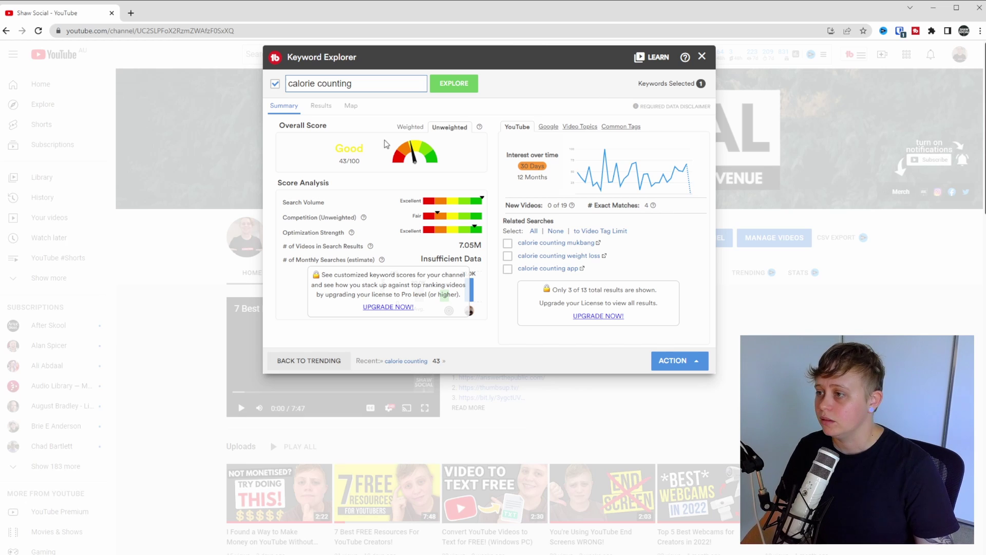
drag(282, 126, 362, 162)
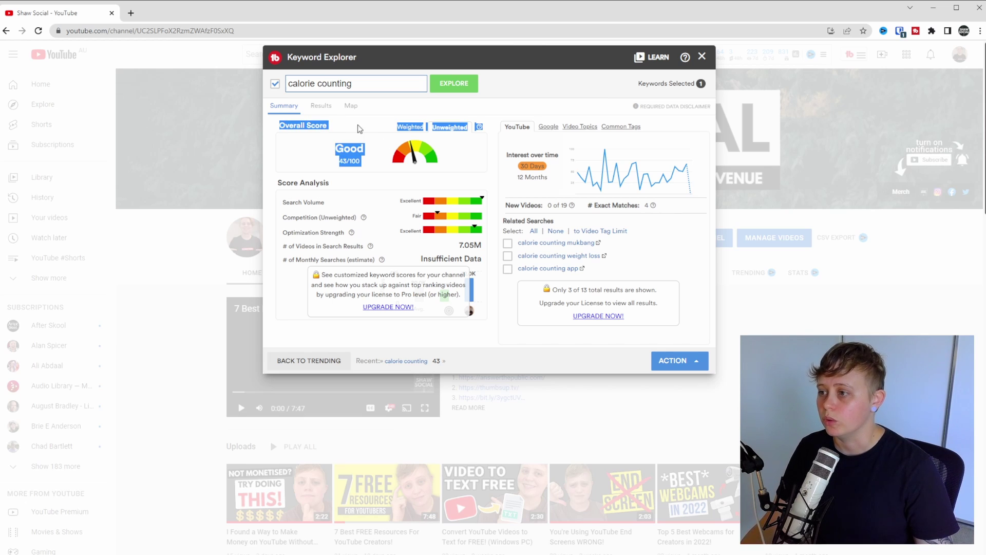
click(358, 135)
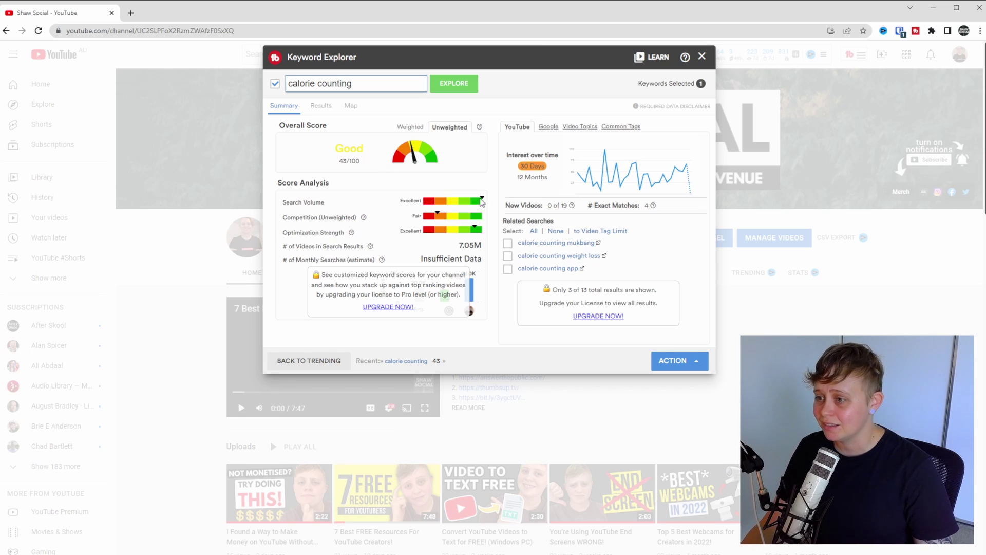
Step: Show 12-month search interest, then the Video Topics and Common Tags related searches
mouse_move(393, 220)
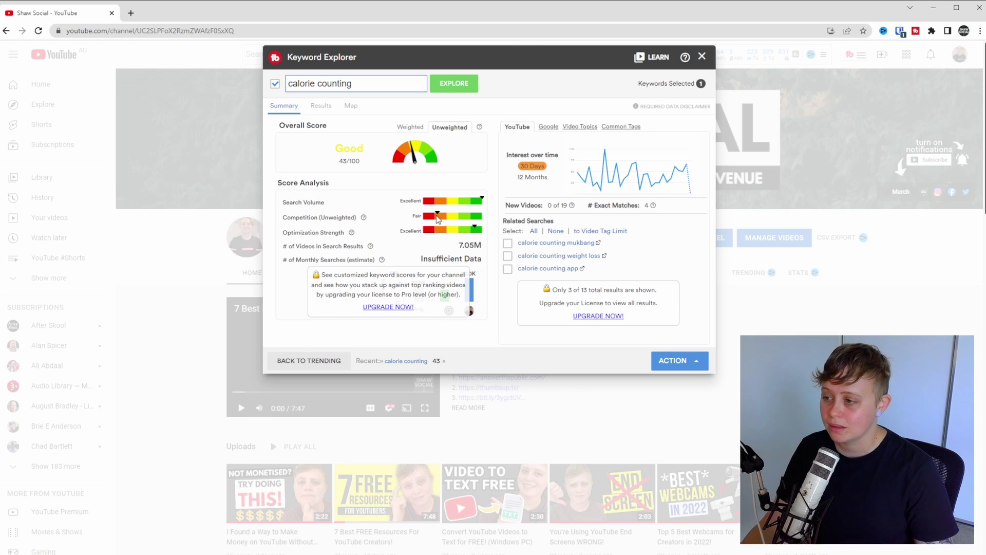
mouse_move(353, 235)
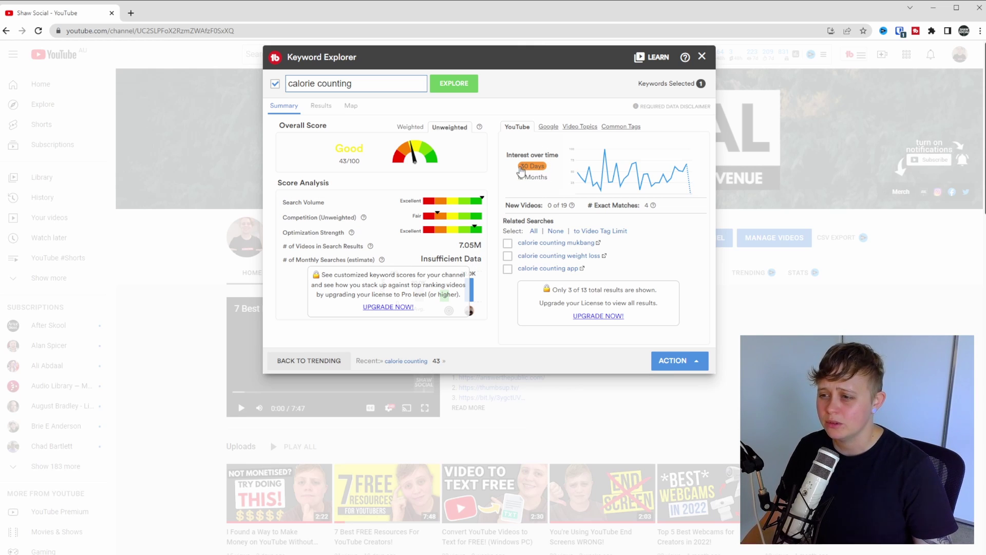
click(534, 178)
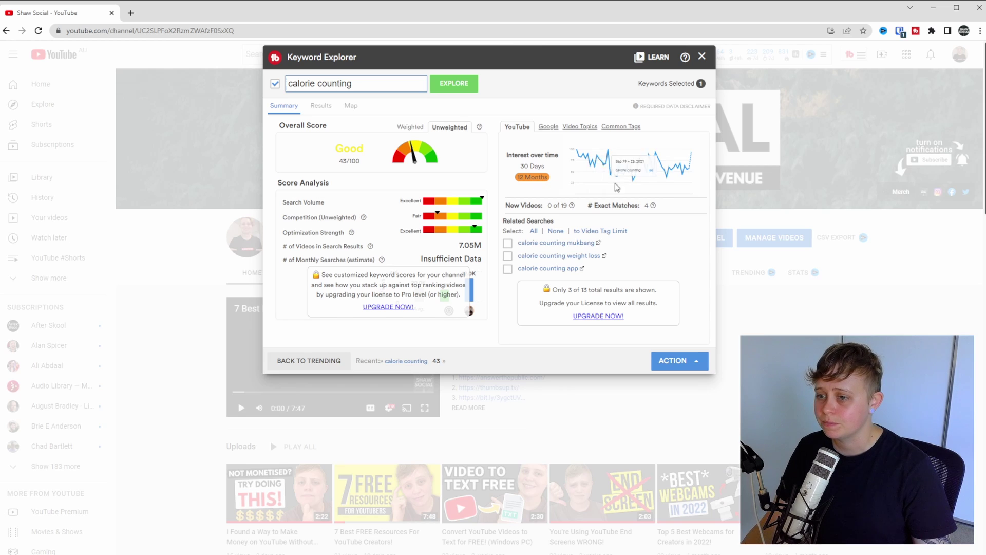
click(588, 129)
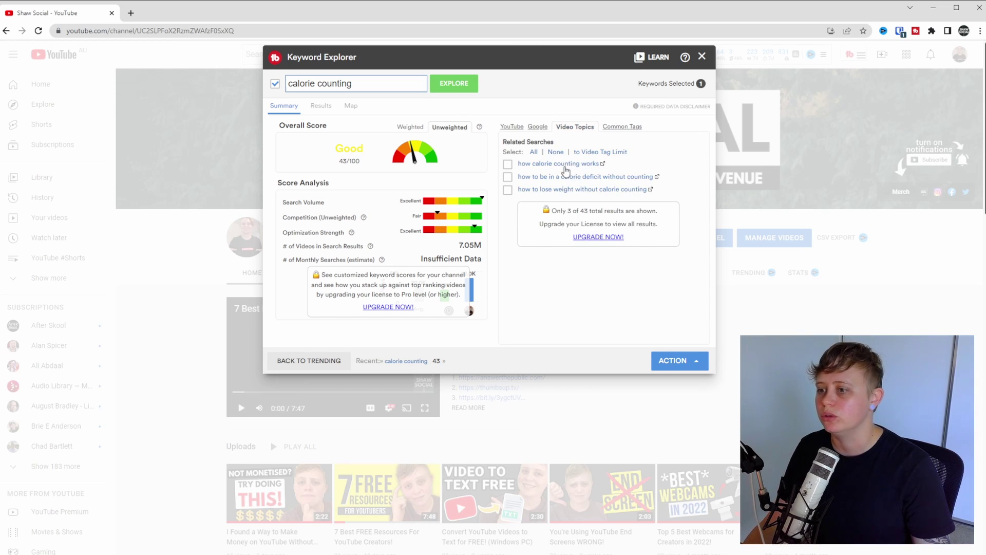
click(614, 129)
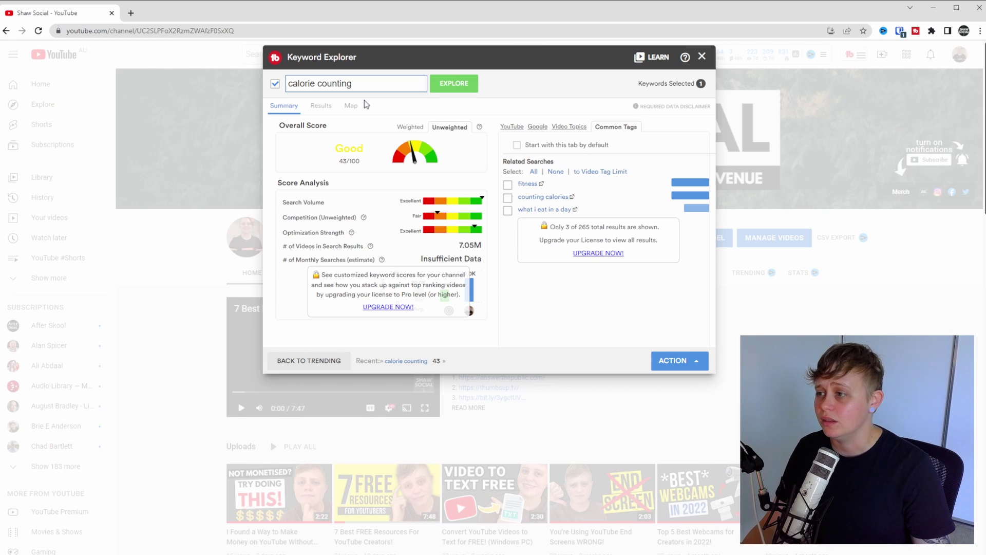
Step: Show the top-ranking Results for 'calorie counting' and scroll through them
click(321, 108)
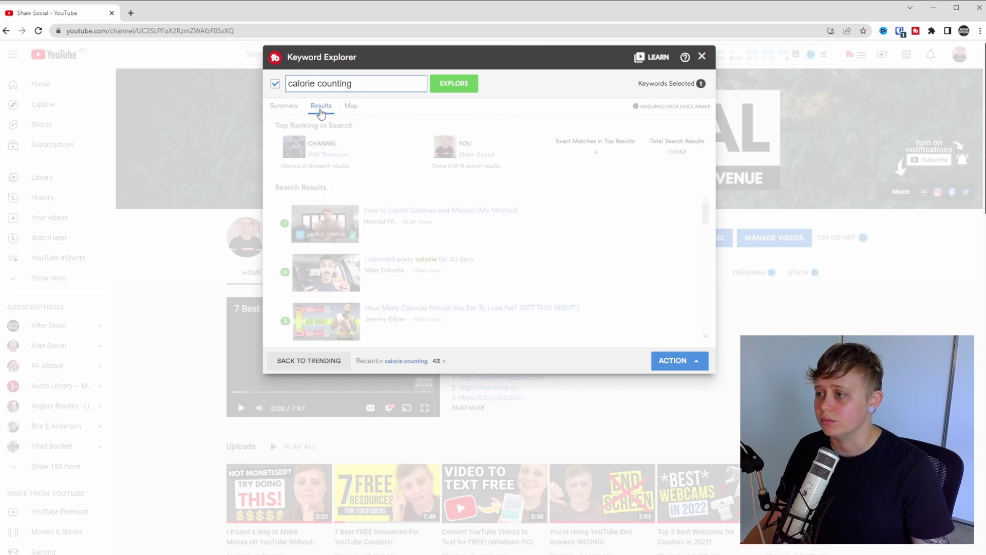
scroll(587, 221, down, 4)
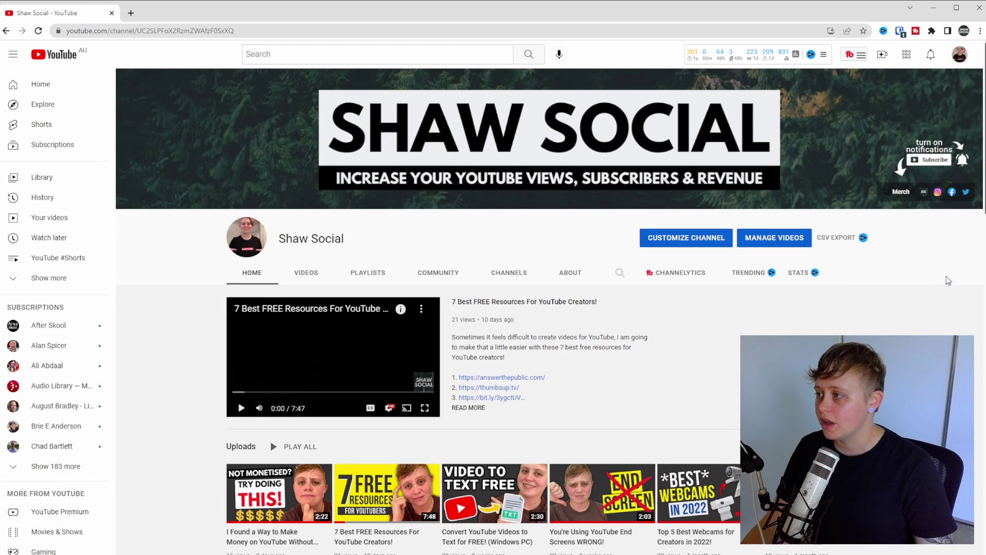
click(959, 55)
click(898, 160)
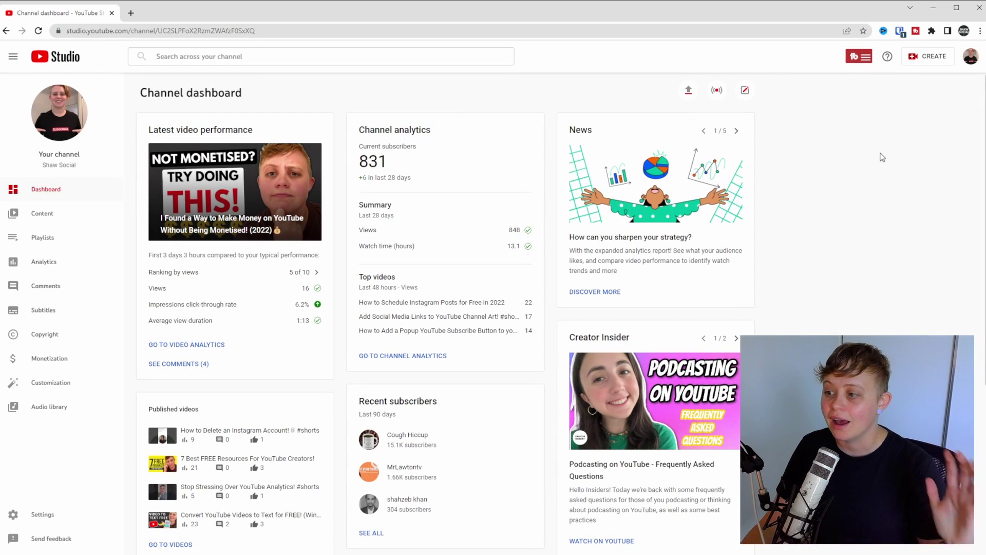
click(71, 263)
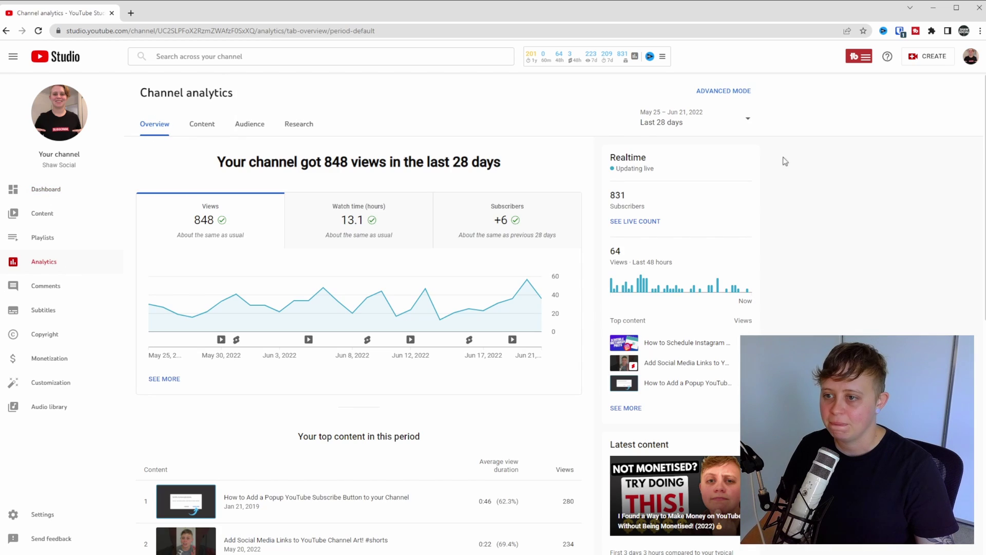
click(734, 93)
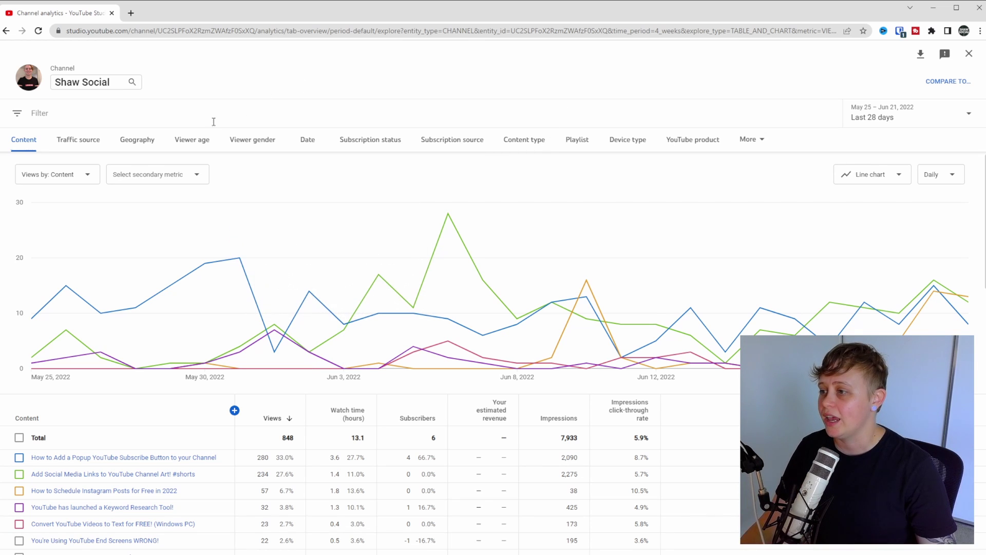
Step: Break views down by YouTube search terms for the last 28 days and scroll the terms table
click(76, 142)
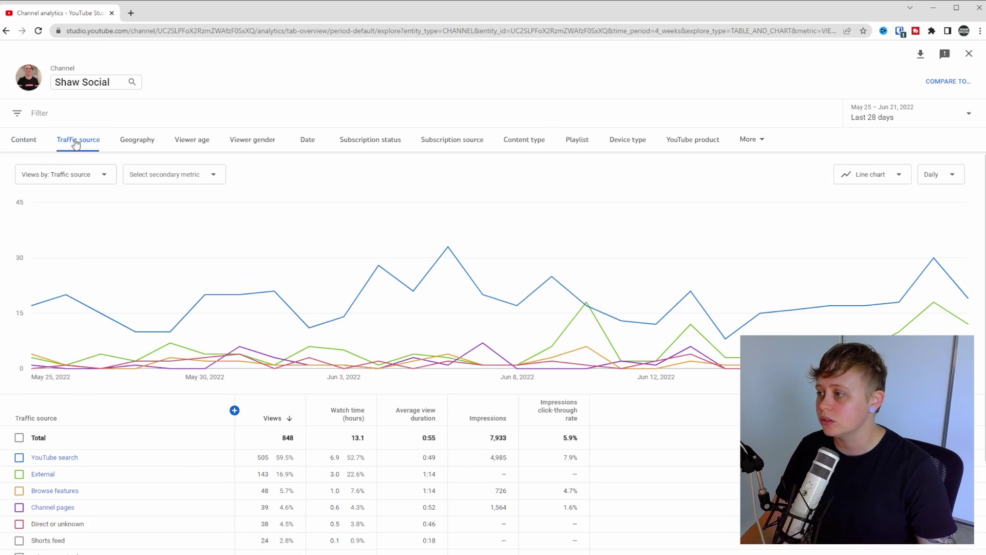
click(66, 458)
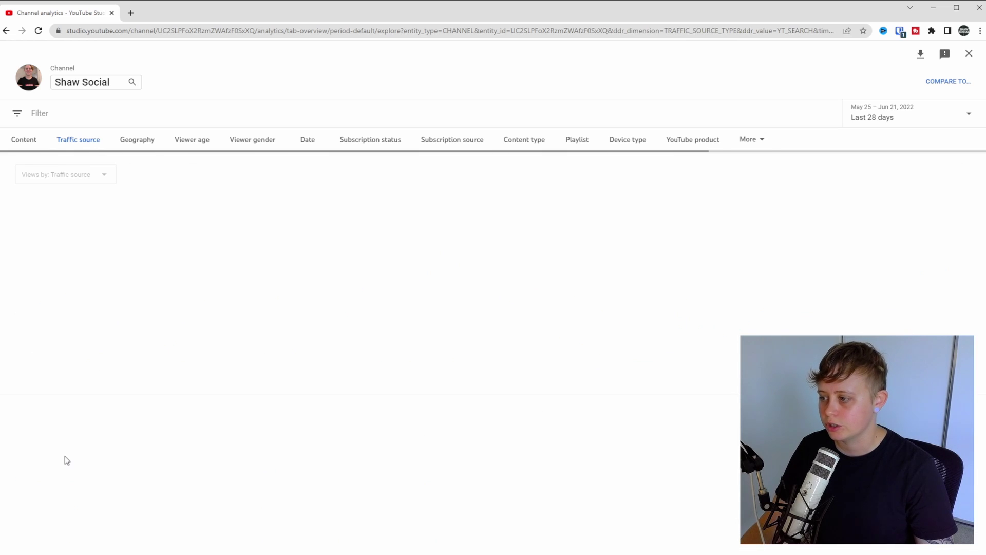
click(904, 122)
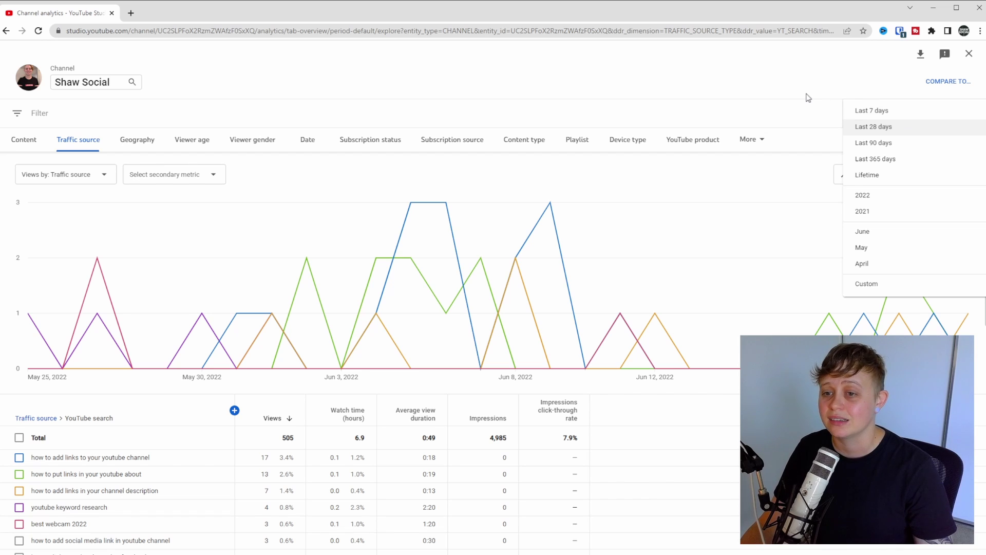
click(808, 97)
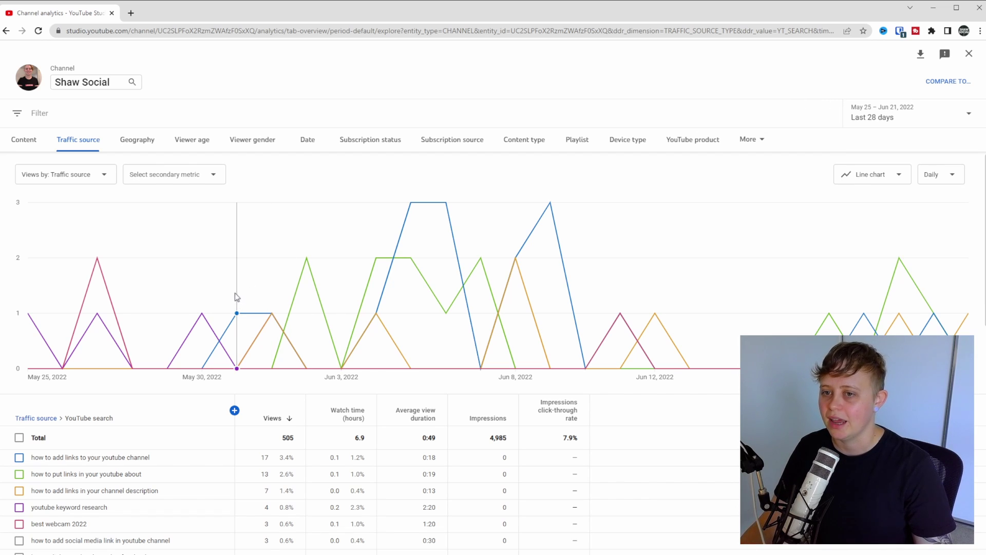
scroll(160, 330, down, 4)
scroll(161, 330, down, 1)
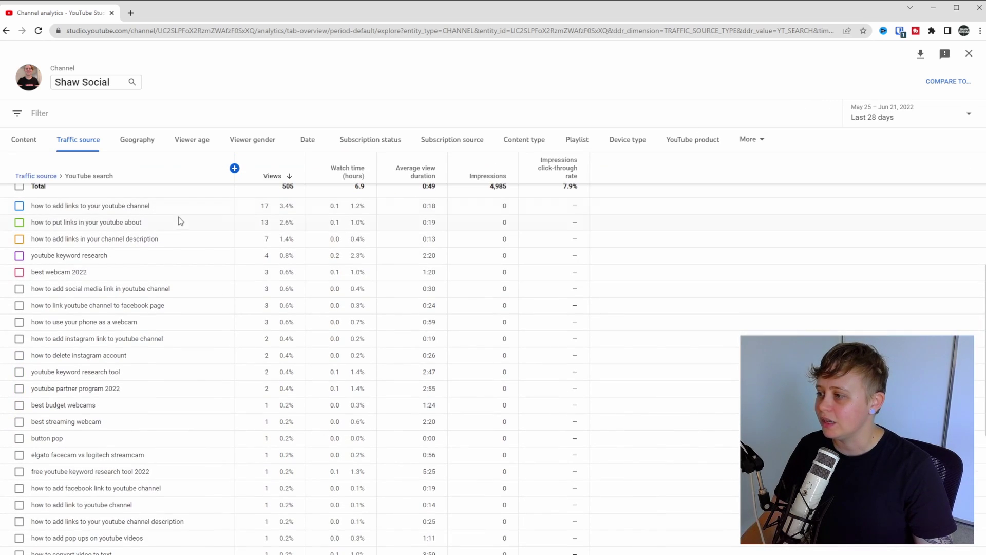
scroll(192, 263, down, 5)
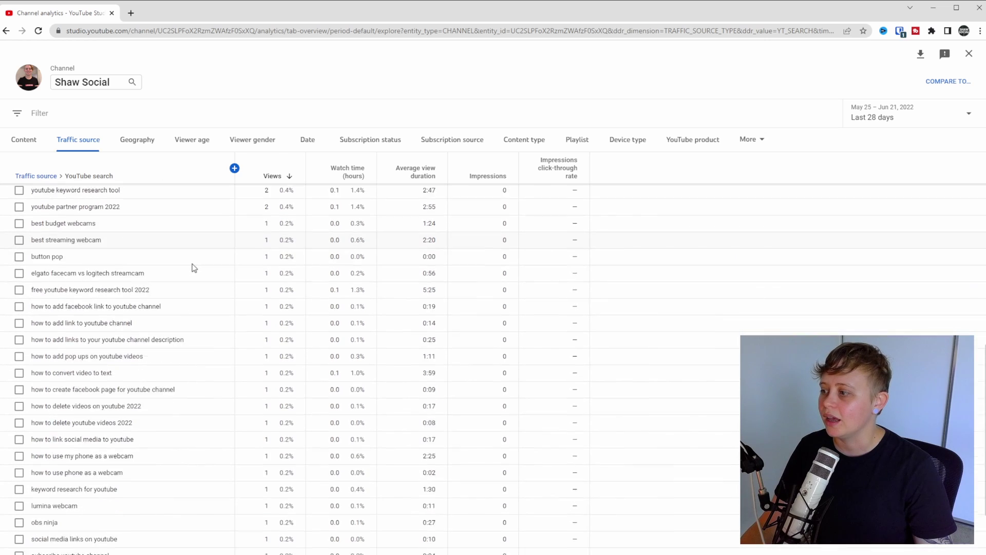
scroll(194, 268, down, 1)
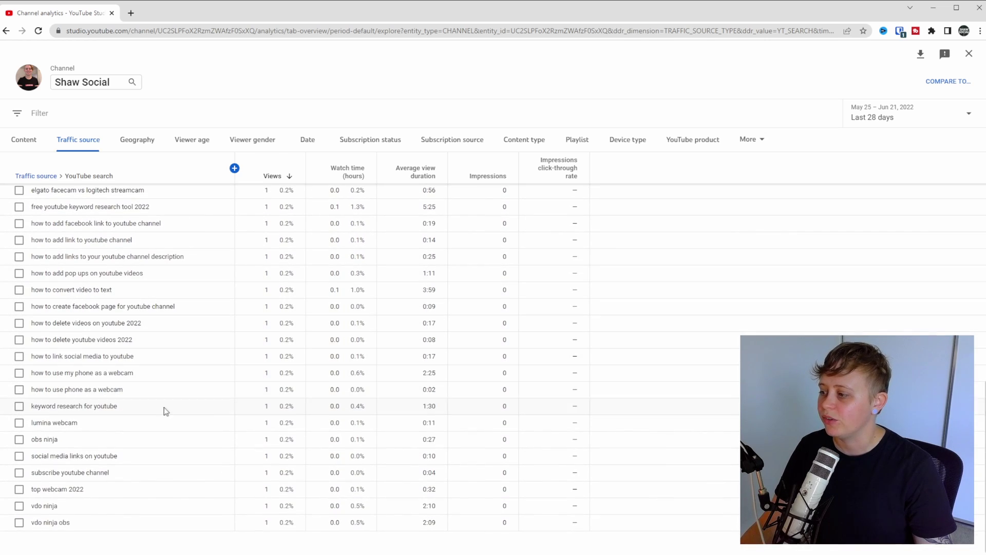
scroll(161, 474, up, 5)
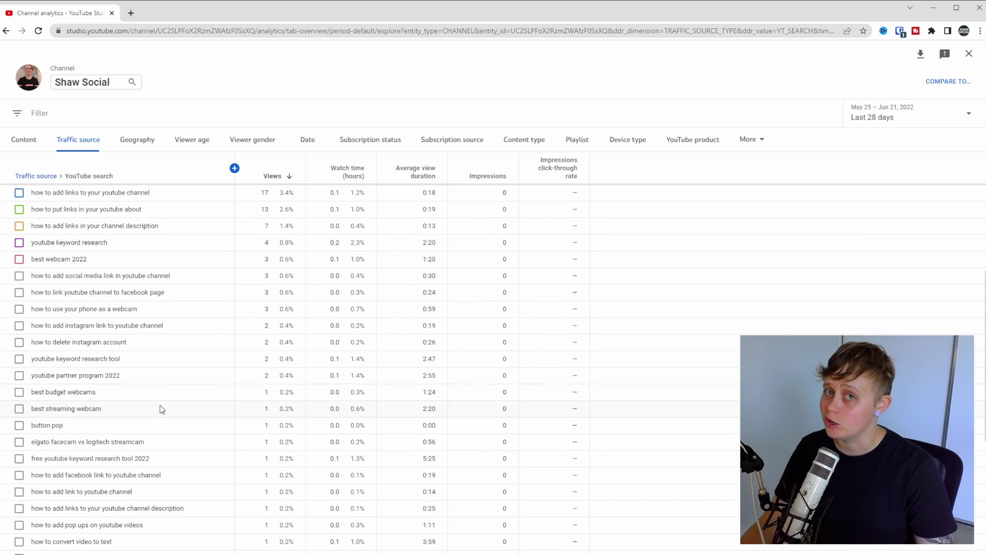
scroll(162, 408, up, 5)
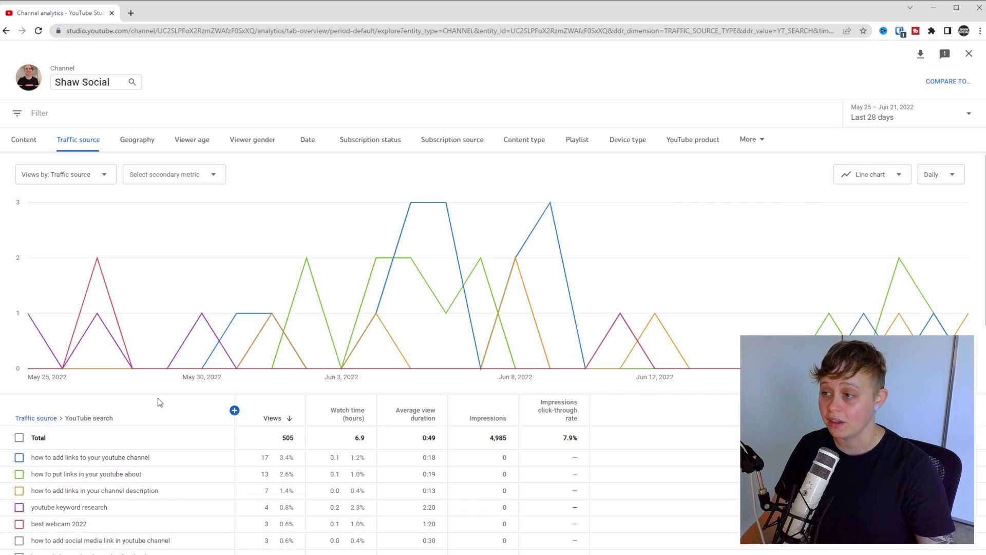
Step: Drill into Suggested videos traffic and look through the videos that referred viewers
click(90, 145)
scroll(60, 478, down, 2)
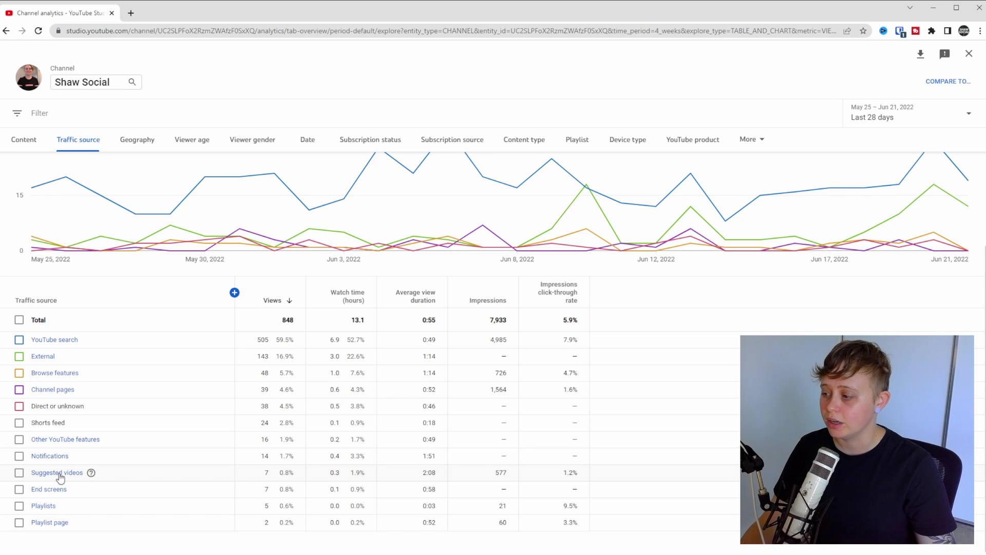
click(58, 472)
mouse_move(213, 310)
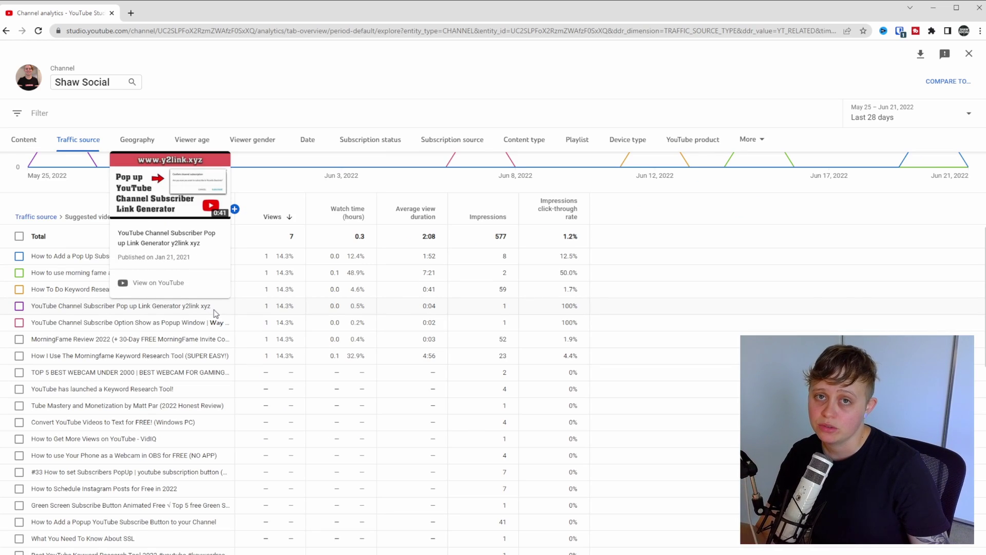
mouse_move(122, 255)
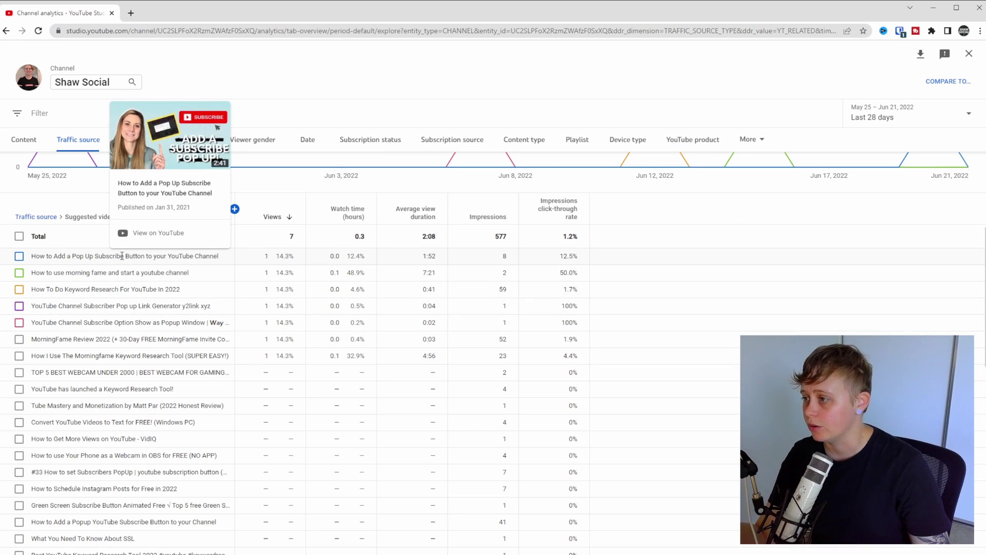
mouse_move(124, 388)
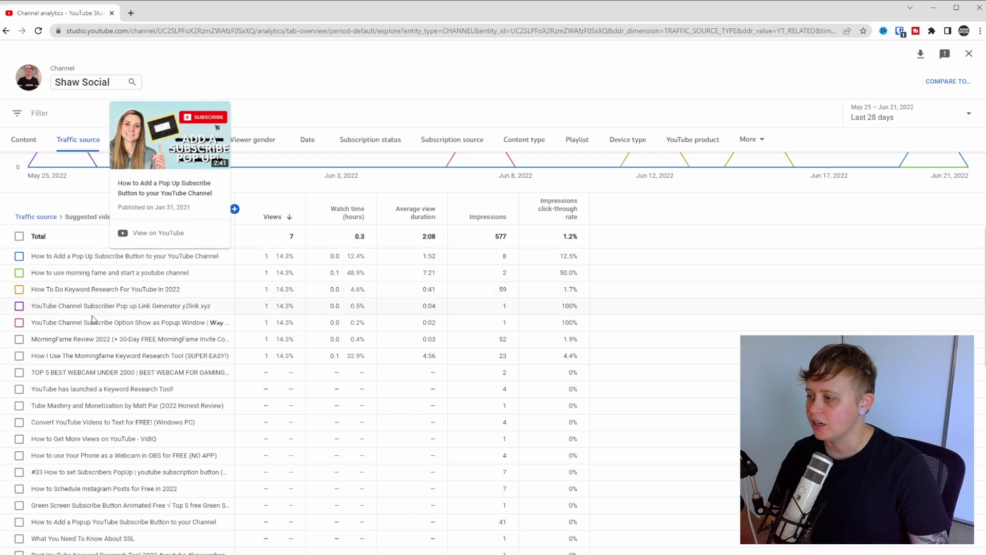
scroll(89, 336, down, 3)
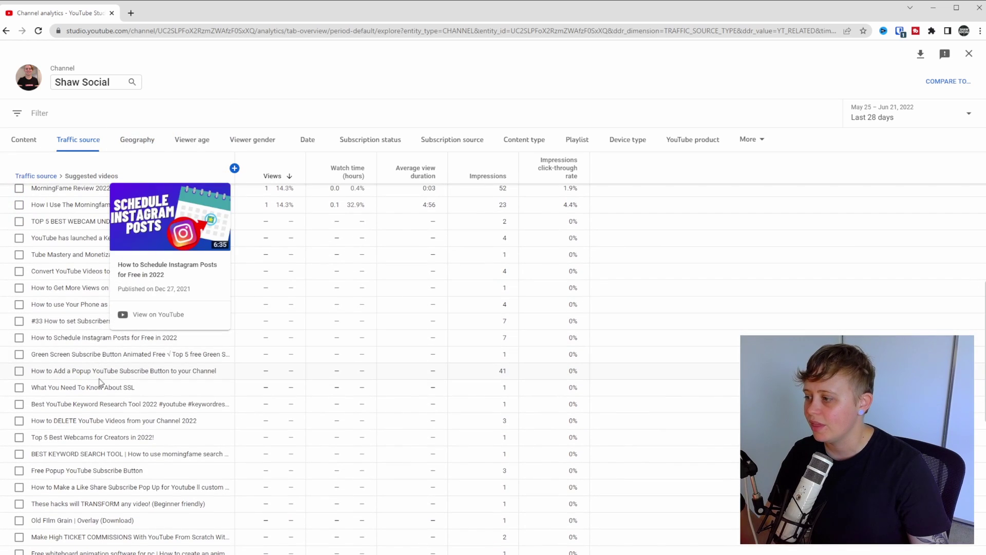
scroll(102, 386, down, 1)
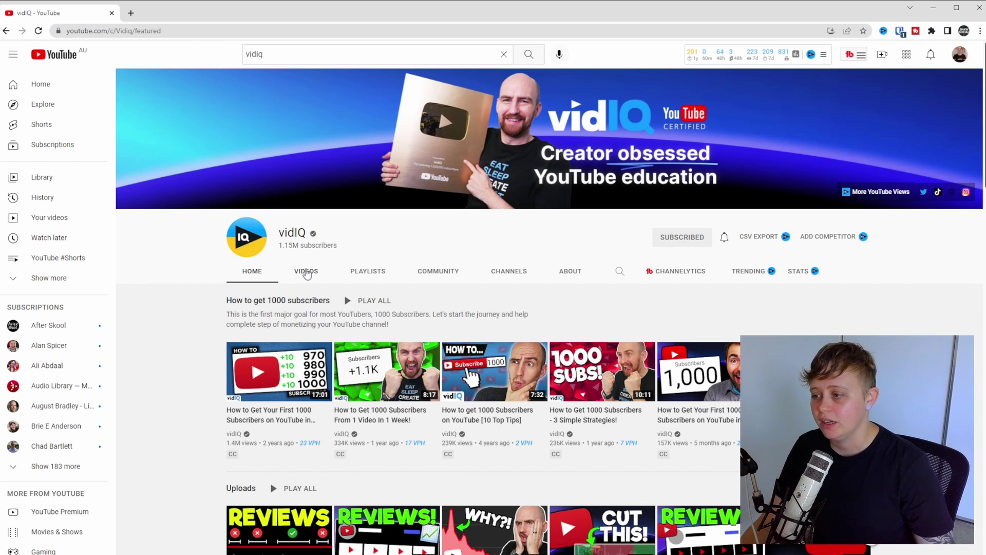
Step: List vidIQ's uploads on the Videos tab sorted by Most popular
click(309, 279)
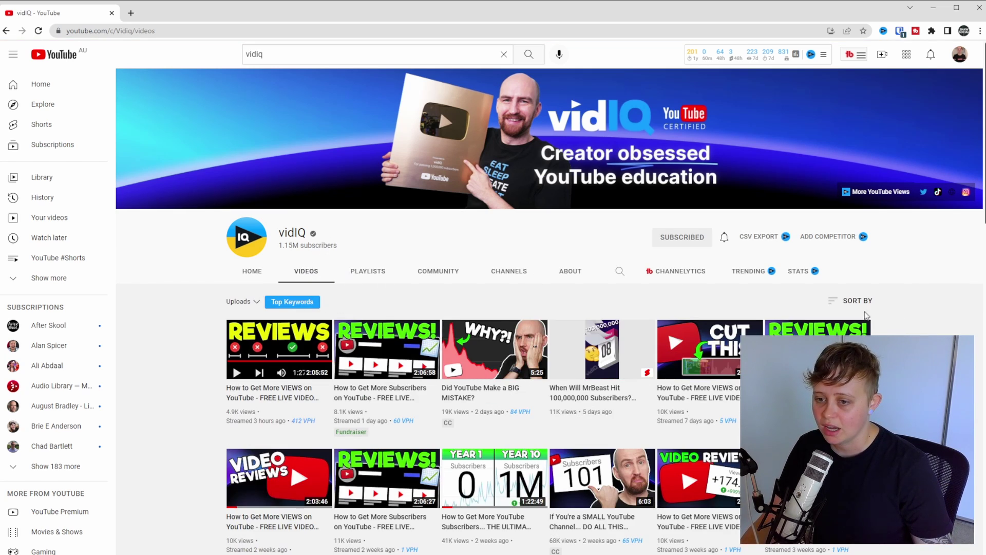
click(847, 327)
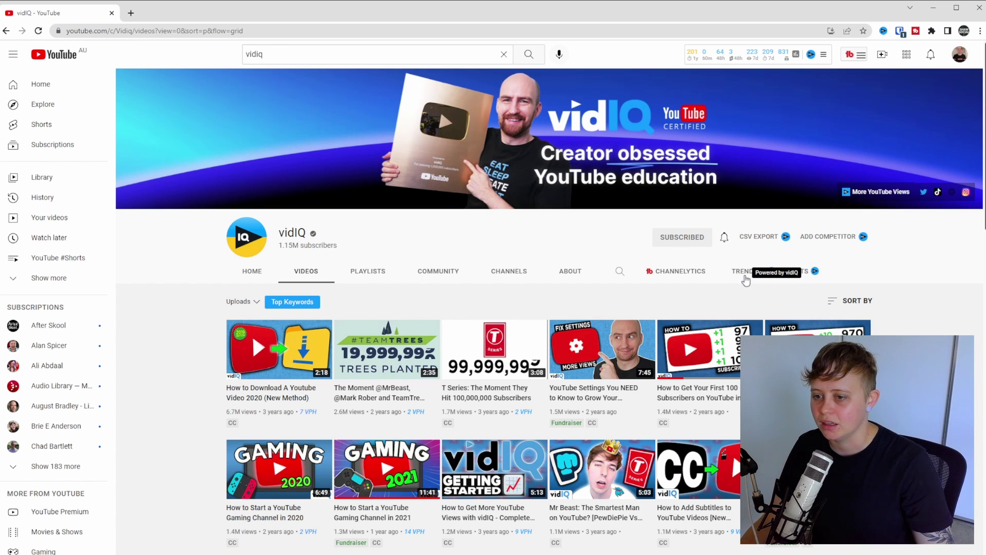
Step: Rank vidIQ's videos by views per hour with the Trending tab and scroll the results
click(747, 280)
scroll(209, 318, down, 1)
scroll(209, 320, down, 2)
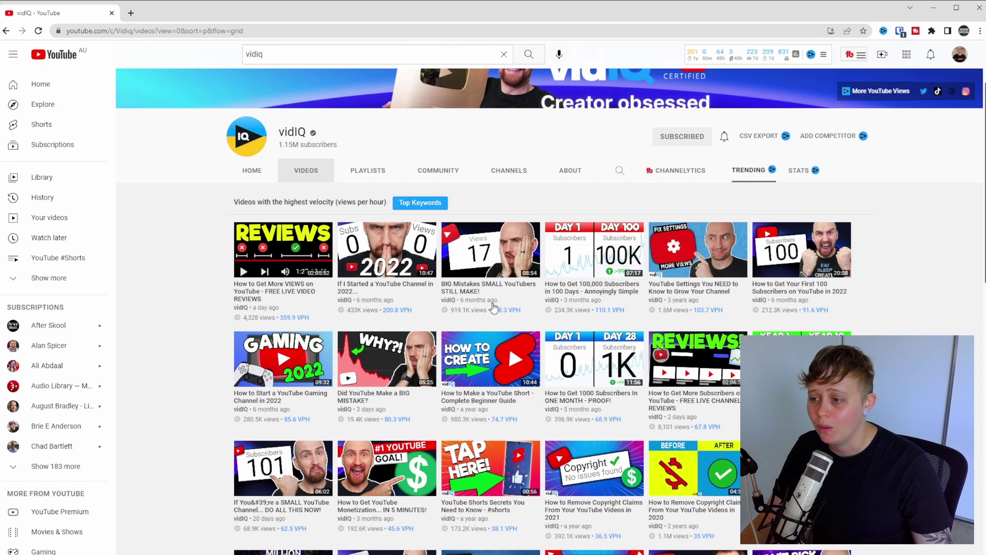
scroll(505, 381, down, 1)
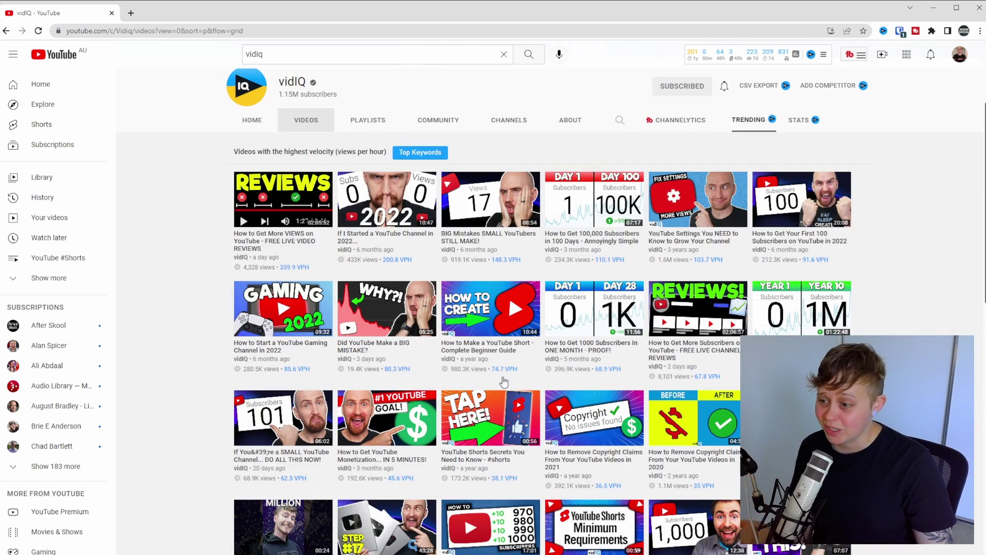